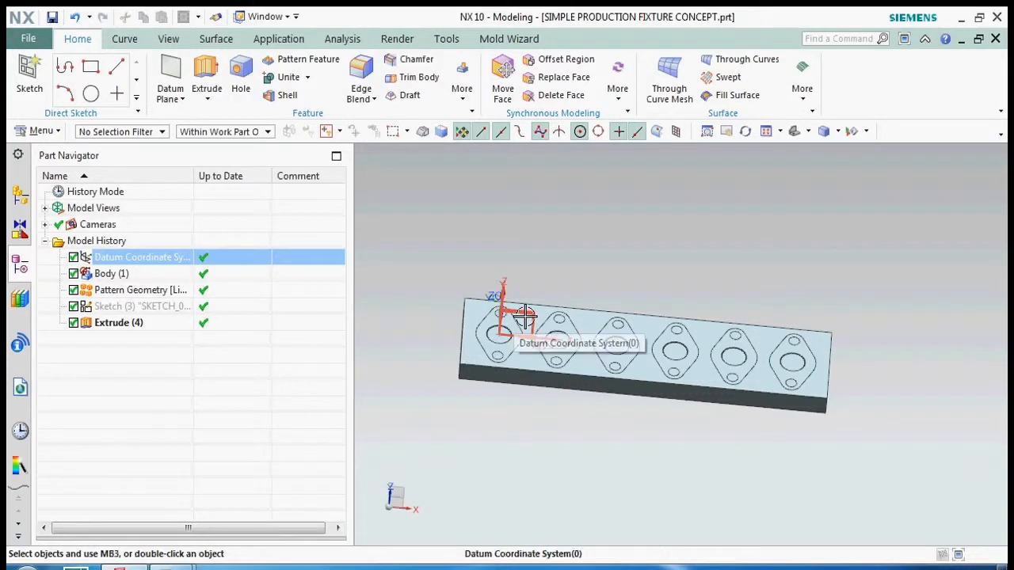
- Edit the block body's object display to make it translucent so the enclosed flange parts show through
left_click_drag(416, 274, 938, 467)
key("Escape")
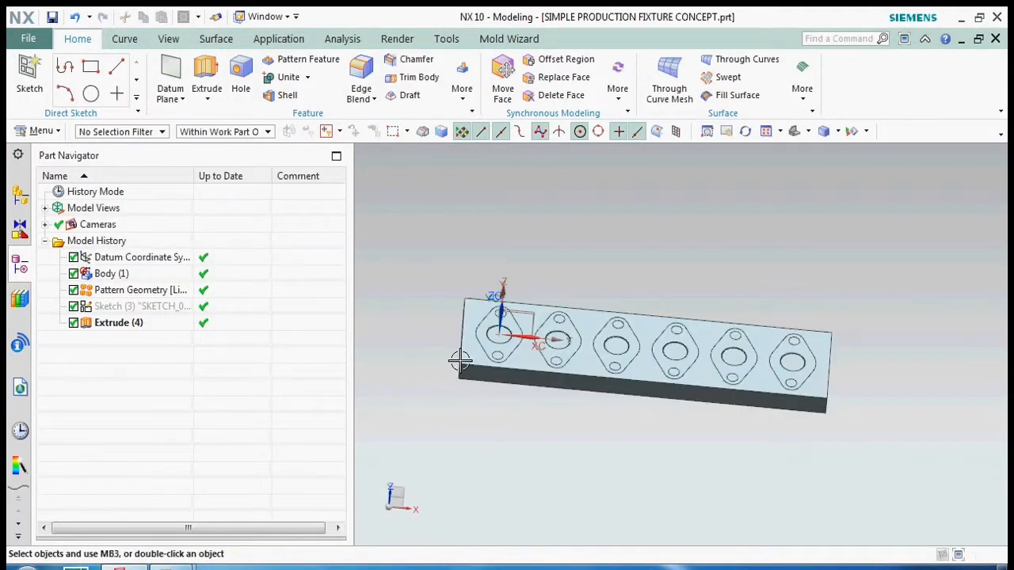
left_click(459, 355)
key("ctrl+j")
left_click_drag(220, 384, 268, 384)
left_click(279, 527)
- Rotate the block and all six flange parts 180° about the X direction through the absolute origin, turning them upside down
left_click_drag(443, 269, 894, 493)
left_click(539, 323, "shift")
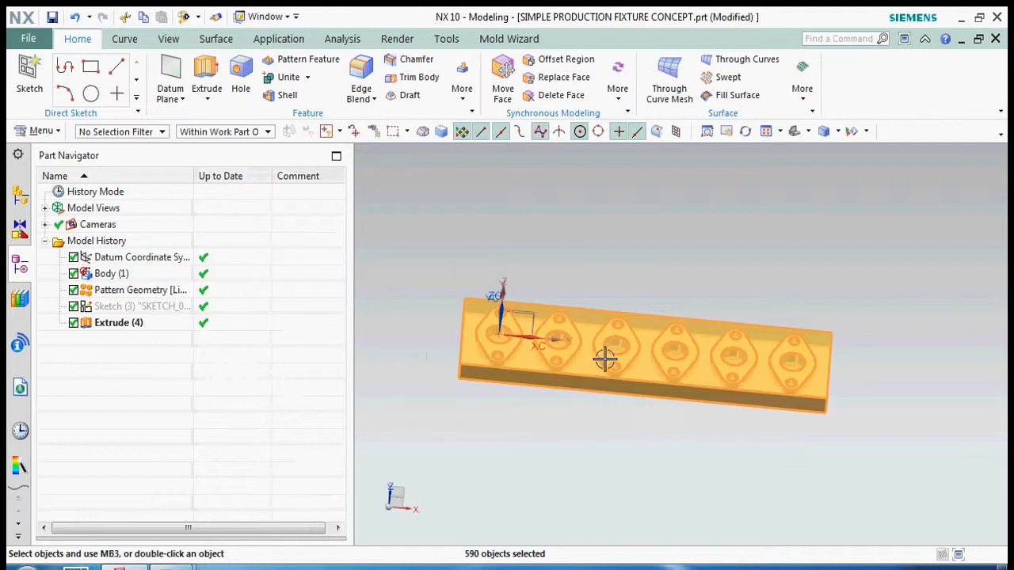
key("ctrl+t")
left_click(314, 267)
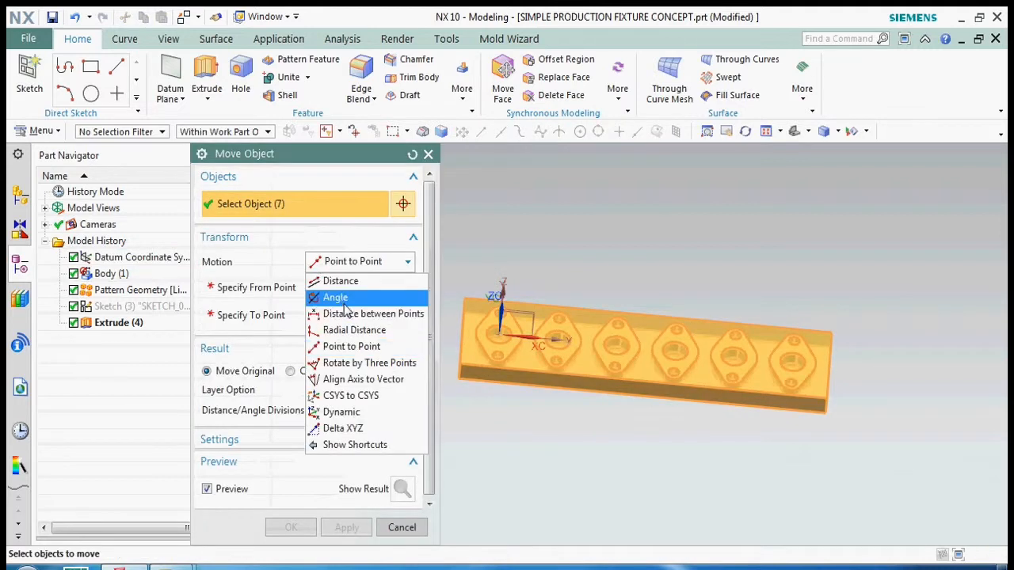
left_click(335, 296)
left_click(719, 356)
type("18")
left_click(370, 316)
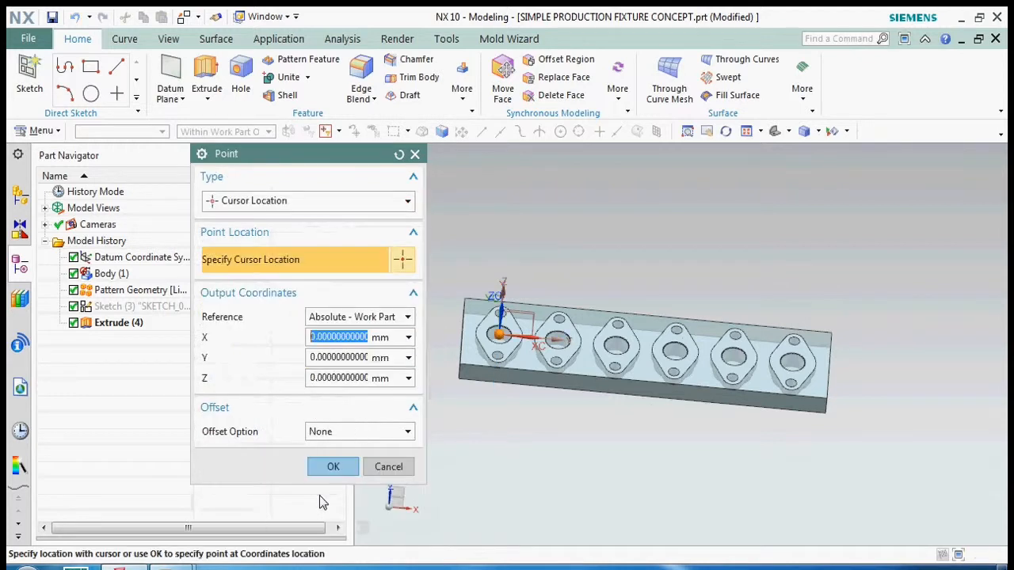
left_click(332, 467)
left_click(286, 537)
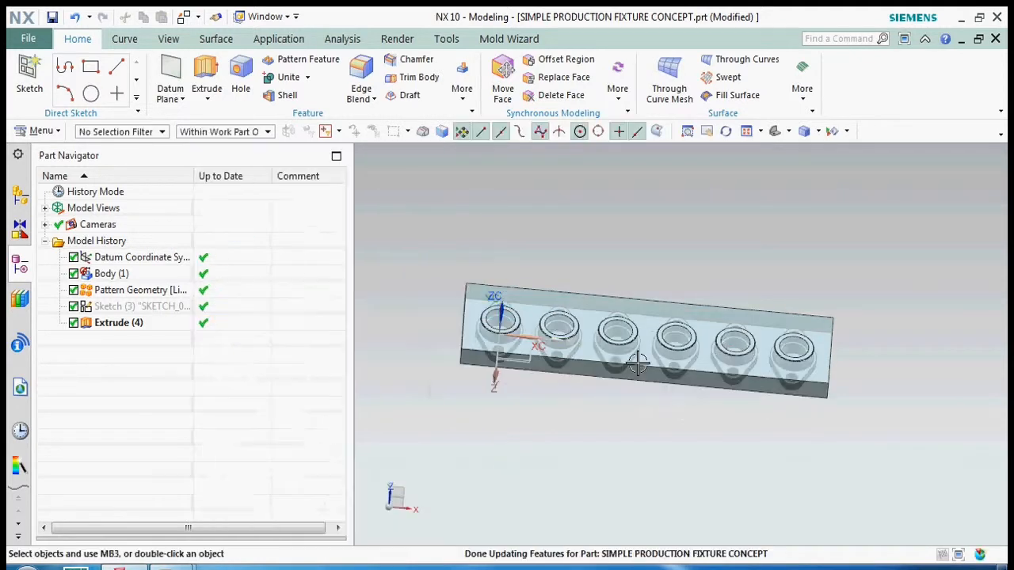
- Move the block and all six flange parts point to point, from the block's top back-left corner to the absolute origin
scroll(544, 337, "down", 3)
scroll(543, 337, "up", 5)
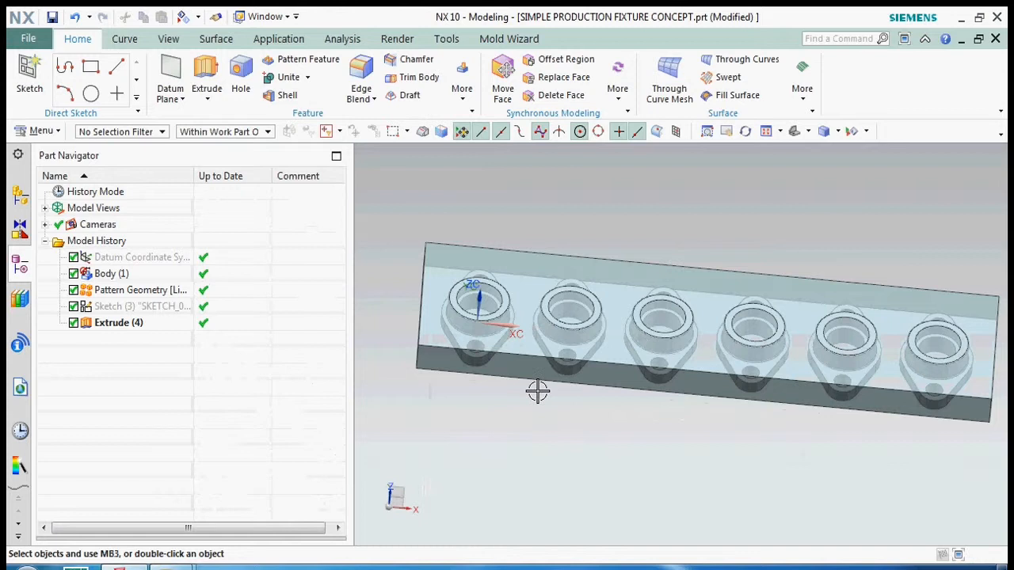
scroll(536, 389, "down", 3)
left_click_drag(412, 219, 788, 420)
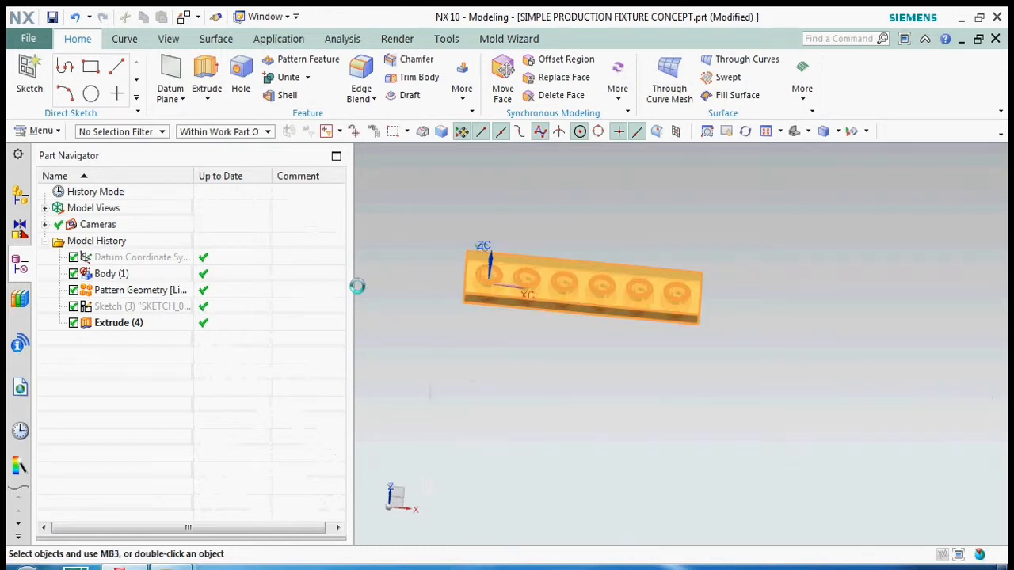
key("ctrl+t")
left_click(348, 261)
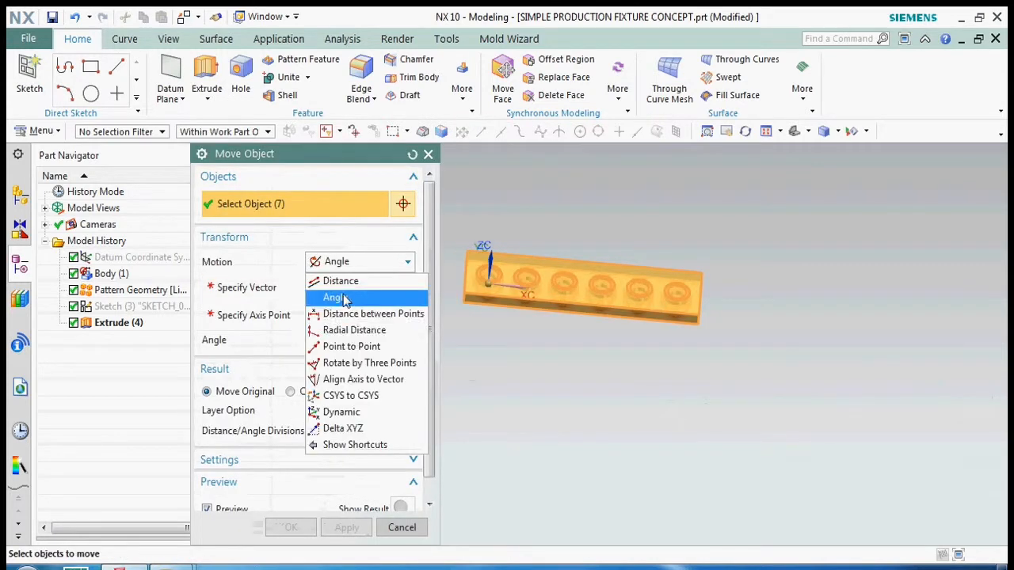
left_click(349, 346)
left_click(408, 290)
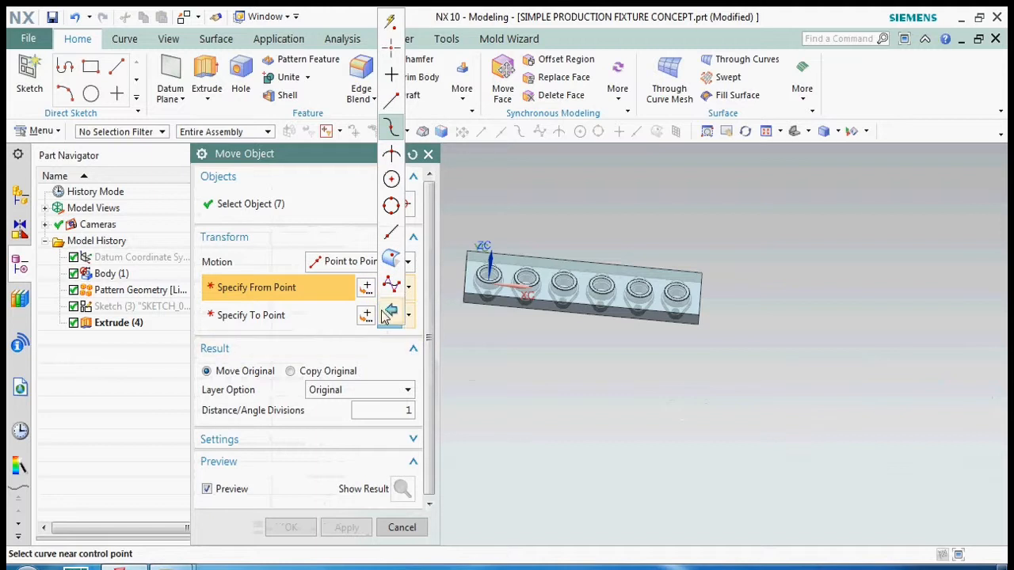
left_click(389, 104)
middle_click_drag(679, 276, 634, 311)
scroll(500, 236, "up", 4)
left_click(484, 245)
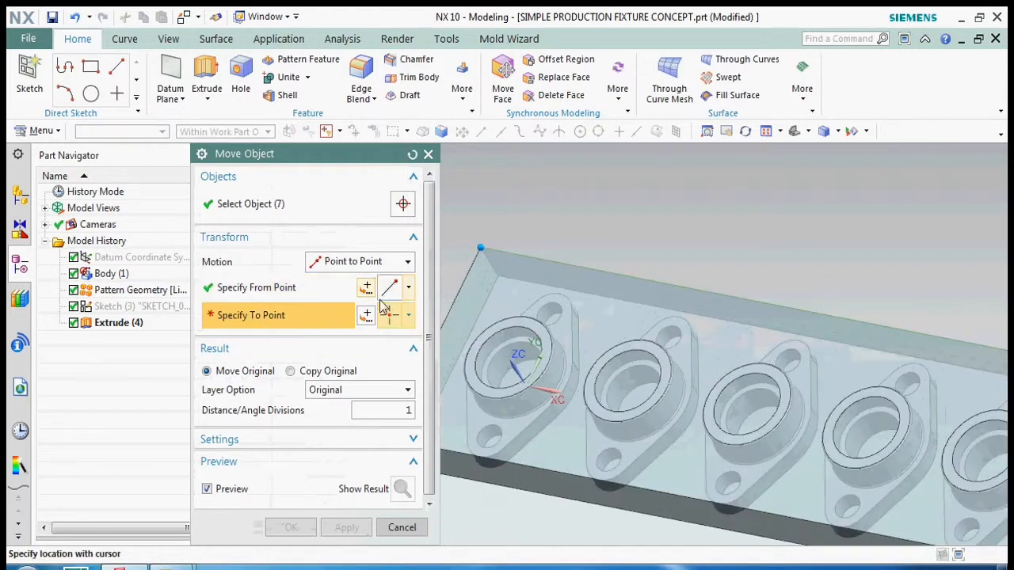
left_click(365, 315)
left_click(333, 466)
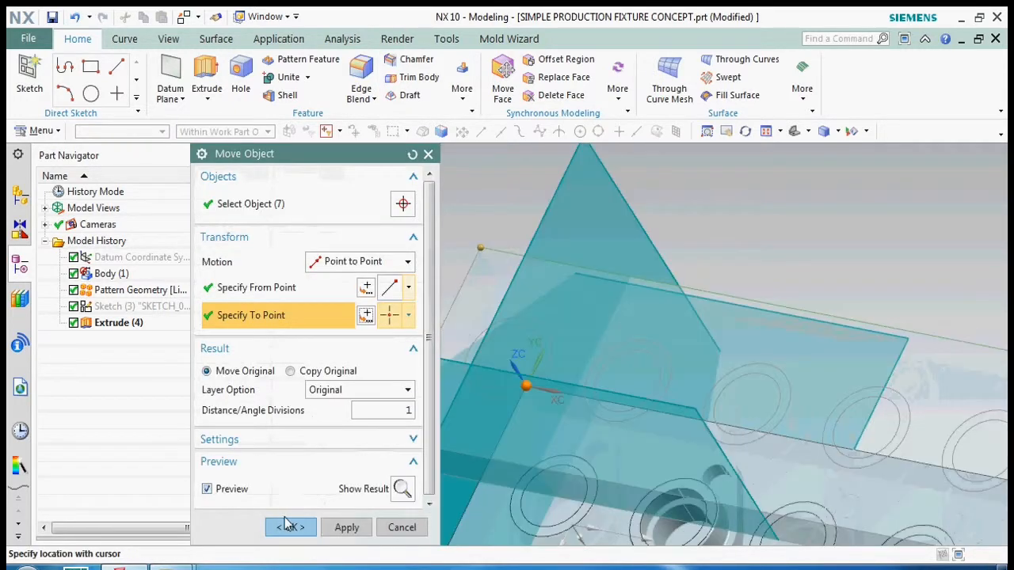
left_click(291, 528)
- Orient the model to the top view and save the part file
key("ctrl+alt+t")
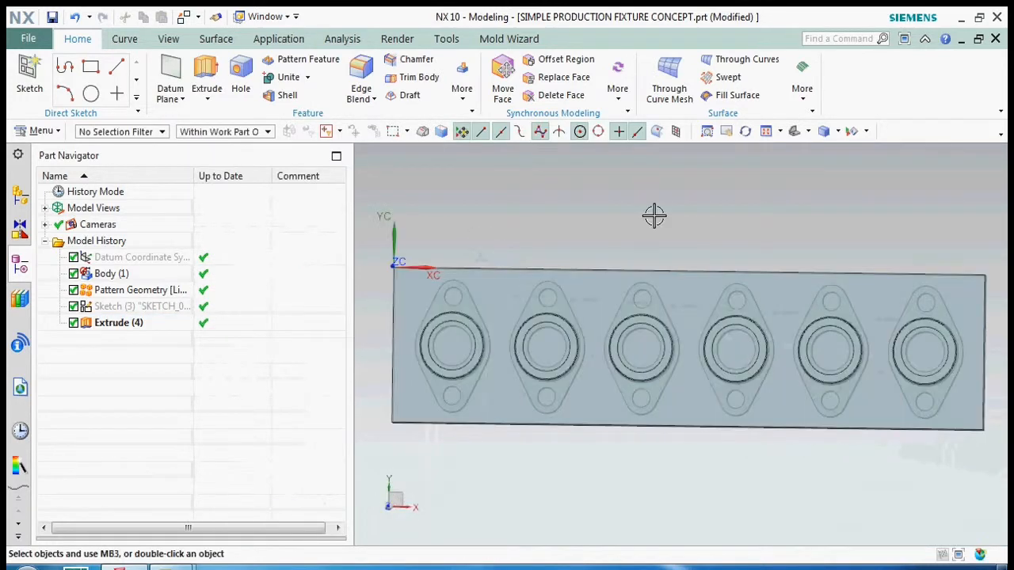
key("ctrl+s")
middle_click_drag(655, 287, 621, 329)
middle_click_drag(568, 393, 543, 367)
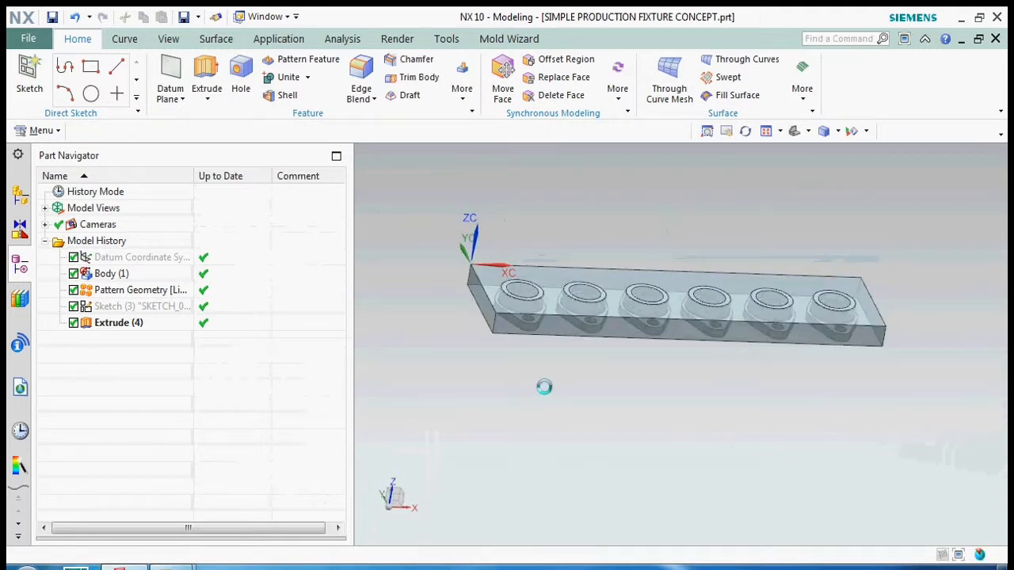
- Enter the Manufacturing application and initialize it with the cam_general configuration and the mill_contour setup
left_click(252, 379)
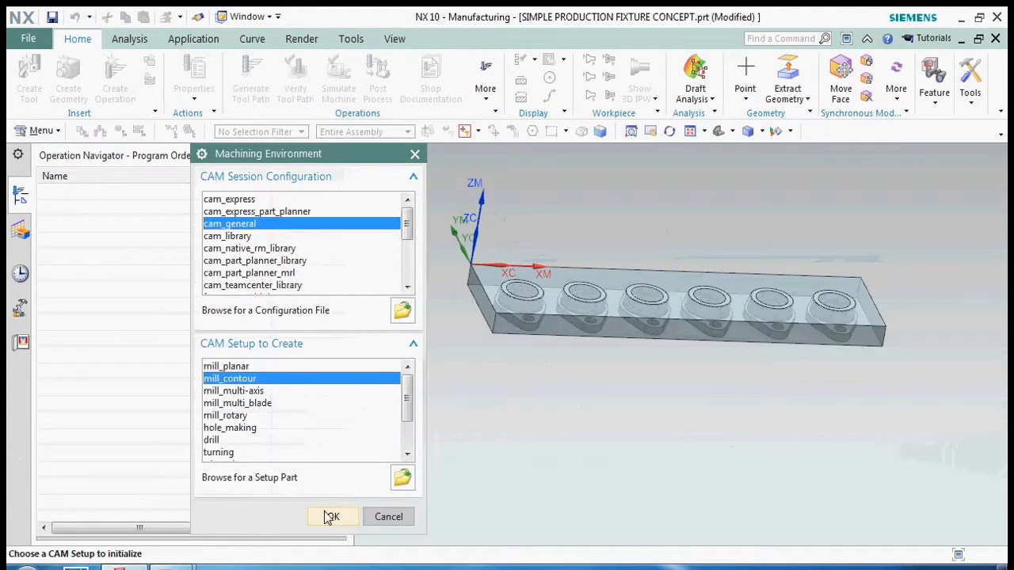
left_click(388, 519)
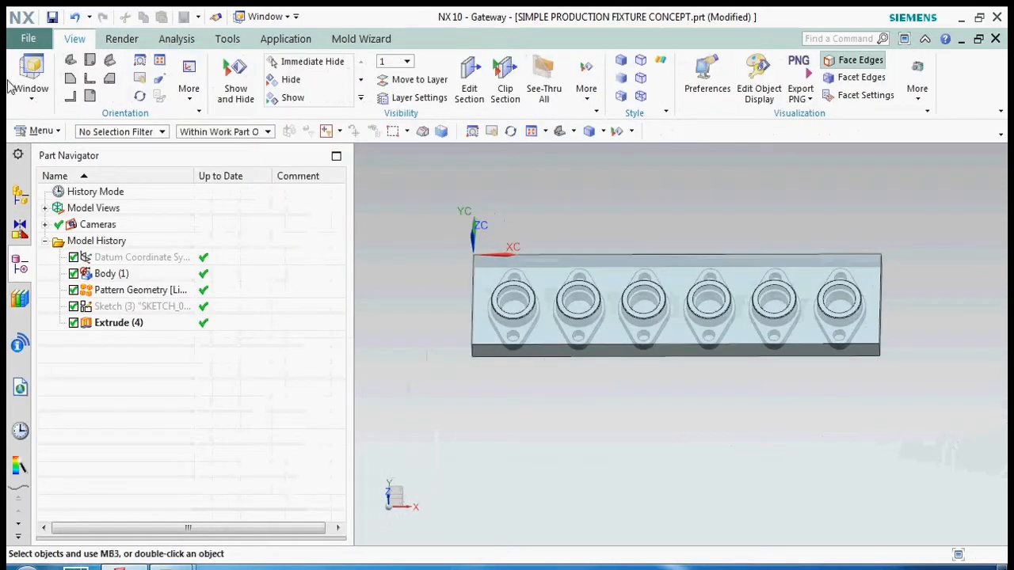
left_click(27, 38)
left_click(289, 370)
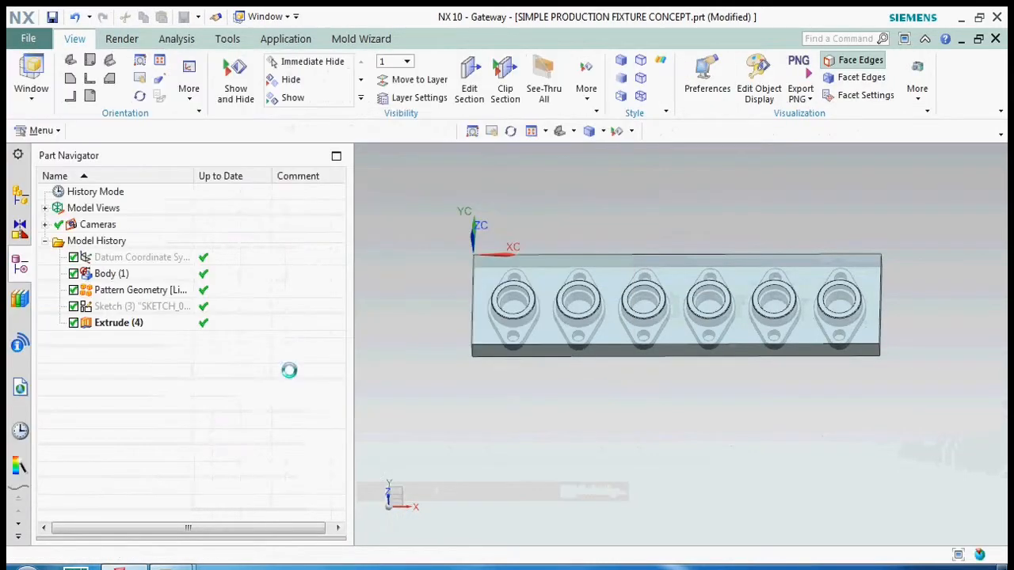
left_click(331, 511)
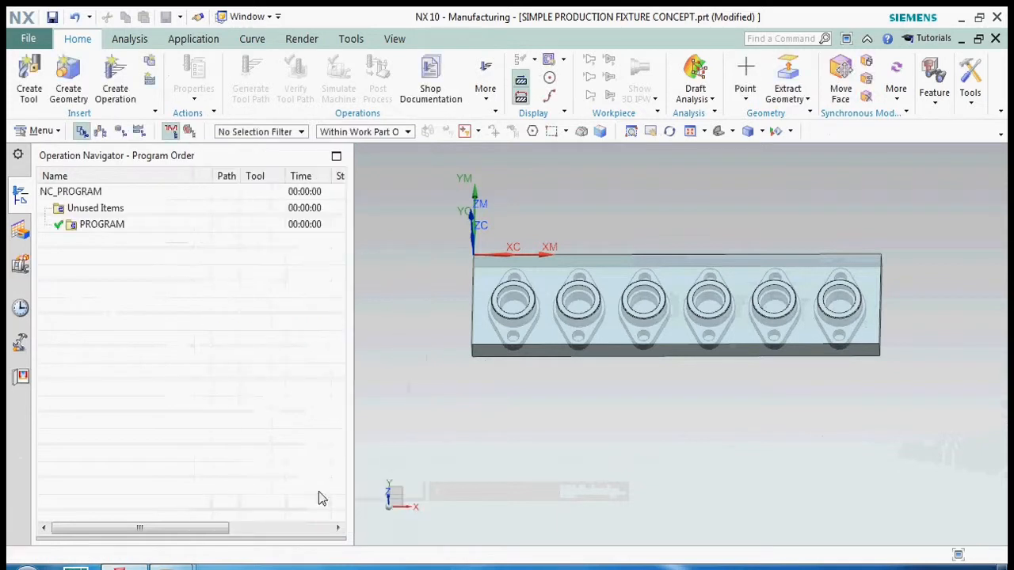
- Insert a Cavity Mill operation of type mill_contour under PROGRAM
left_click(156, 227)
right_click(156, 227)
mouse_move(203, 423)
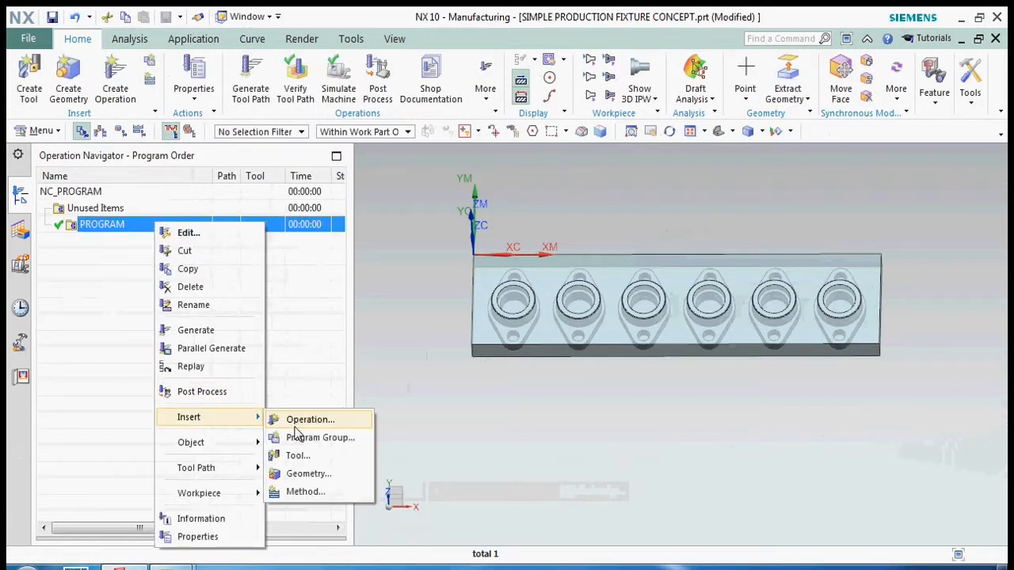
left_click(293, 419)
left_click(235, 259)
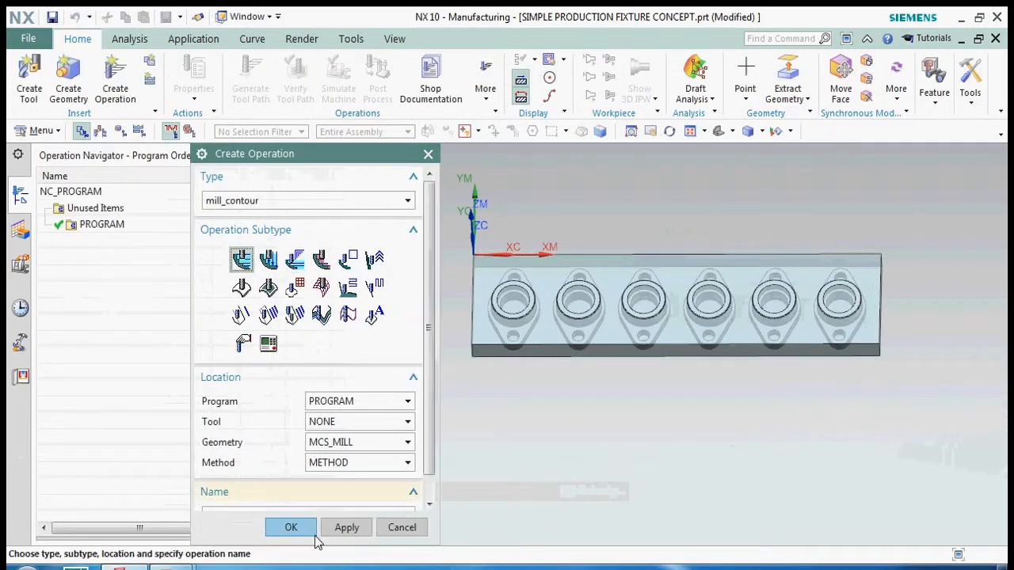
left_click(281, 527)
left_click(375, 259)
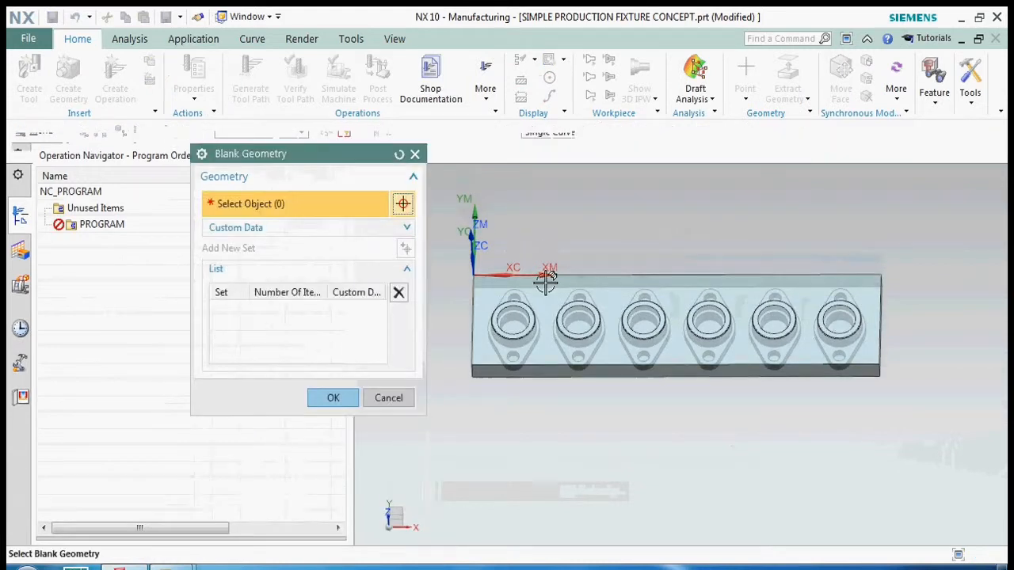
left_click(673, 312)
left_click(390, 439)
- Set the operation's geometry to WORKPIECE and specify the translucent block as its blank
left_click(333, 222)
left_click(312, 265)
left_click(402, 222)
left_click(375, 252)
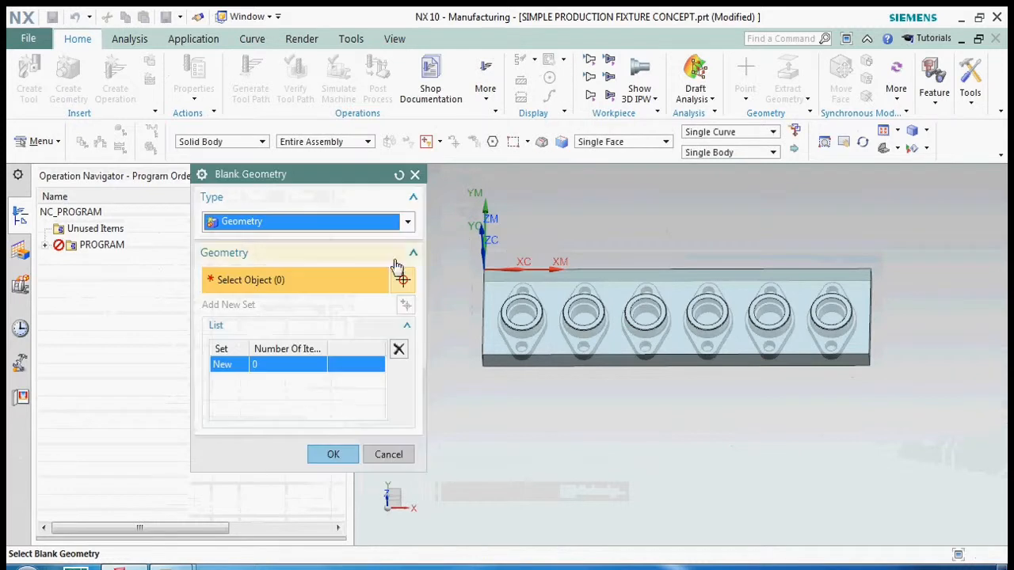
left_click(507, 316)
left_click(338, 479)
- Hide the block body so that only the six flange parts are displayed
key("ctrl+b")
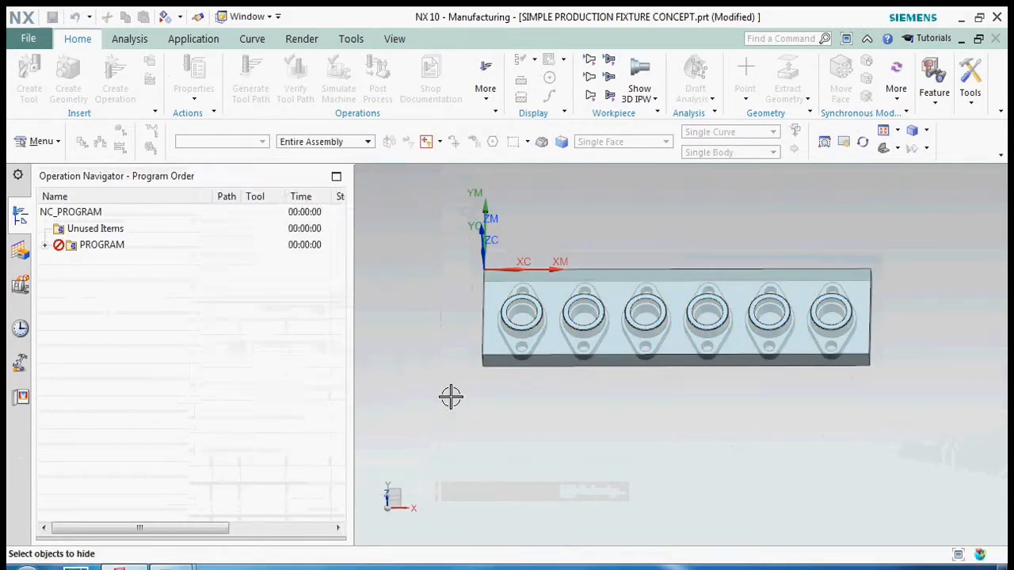
left_click(484, 348)
middle_click(483, 348)
- Specify all six flange bodies as the workpiece's part geometry and accept the workpiece definition
left_click(377, 226)
left_click(514, 329)
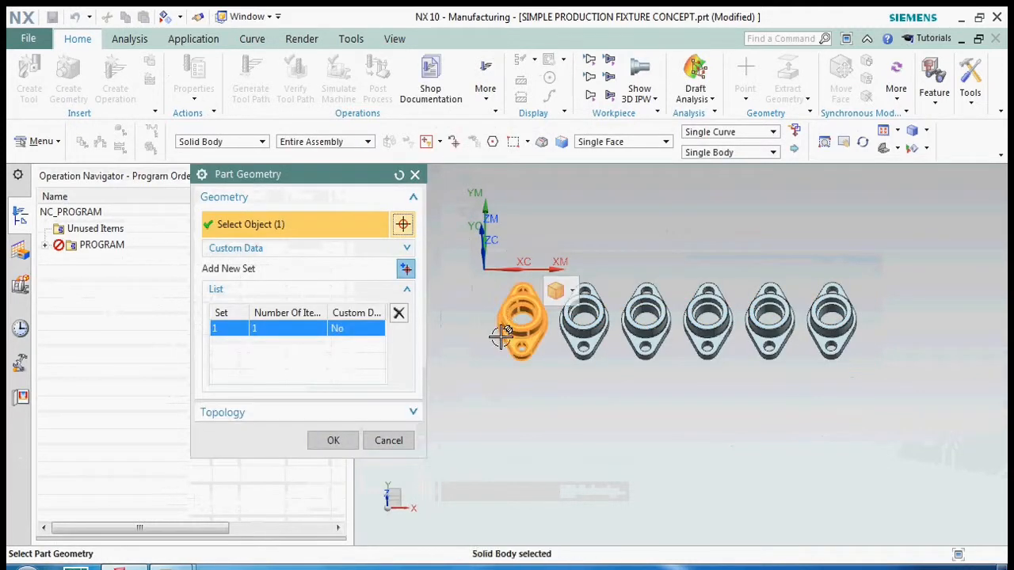
left_click(585, 321)
left_click(646, 321)
left_click(711, 331)
left_click(770, 324)
left_click(832, 325)
left_click(333, 440)
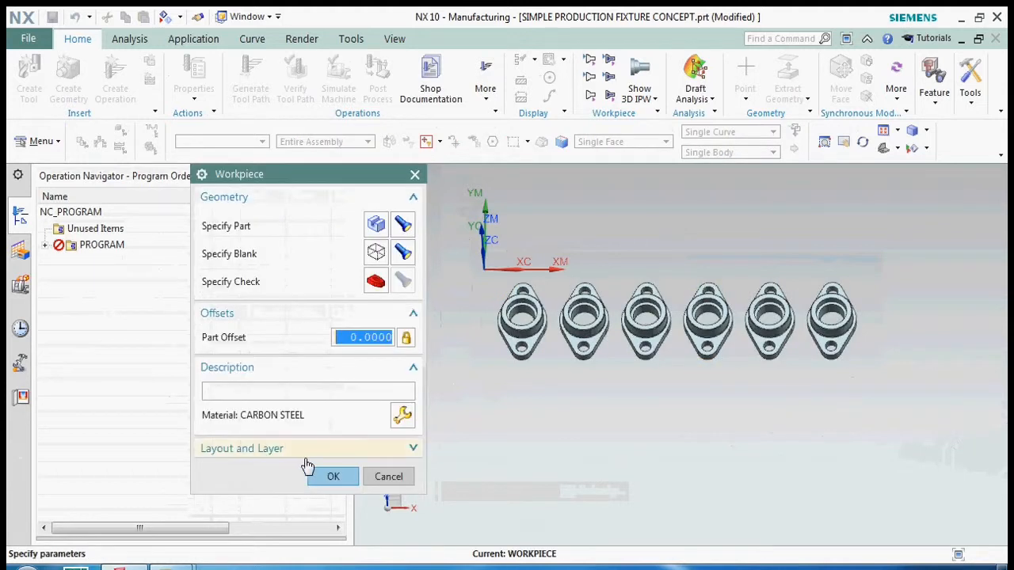
left_click(331, 478)
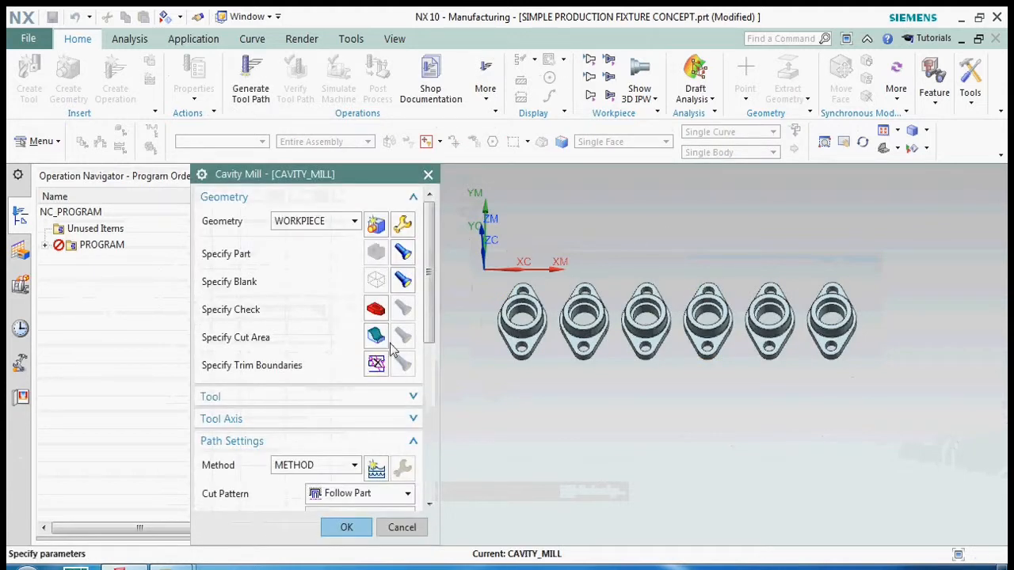
- Create a milling tool named 16 with a 16 mm diameter for the cavity mill operation
left_click(282, 397)
left_click(314, 421)
left_click(318, 435)
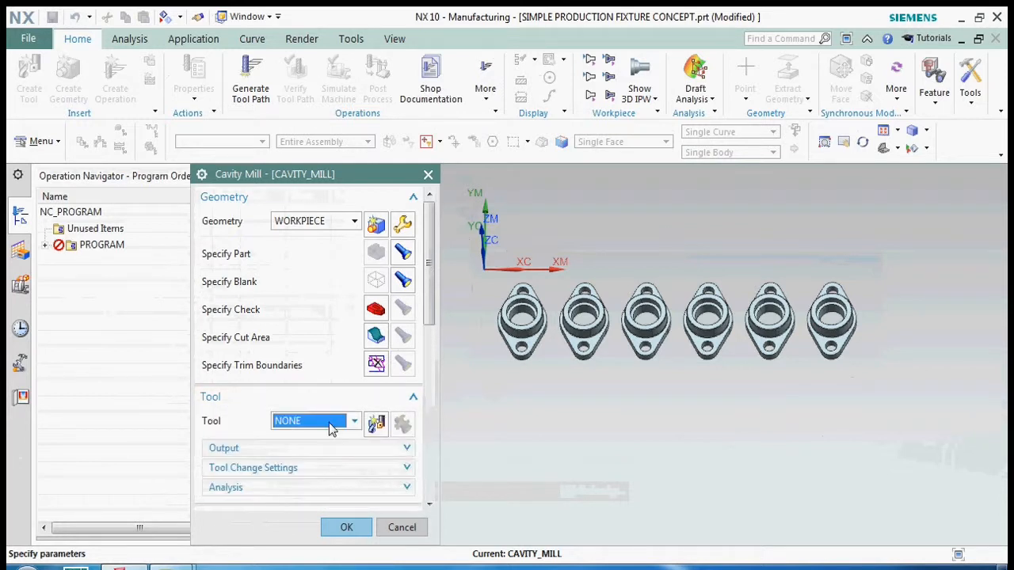
left_click(374, 425)
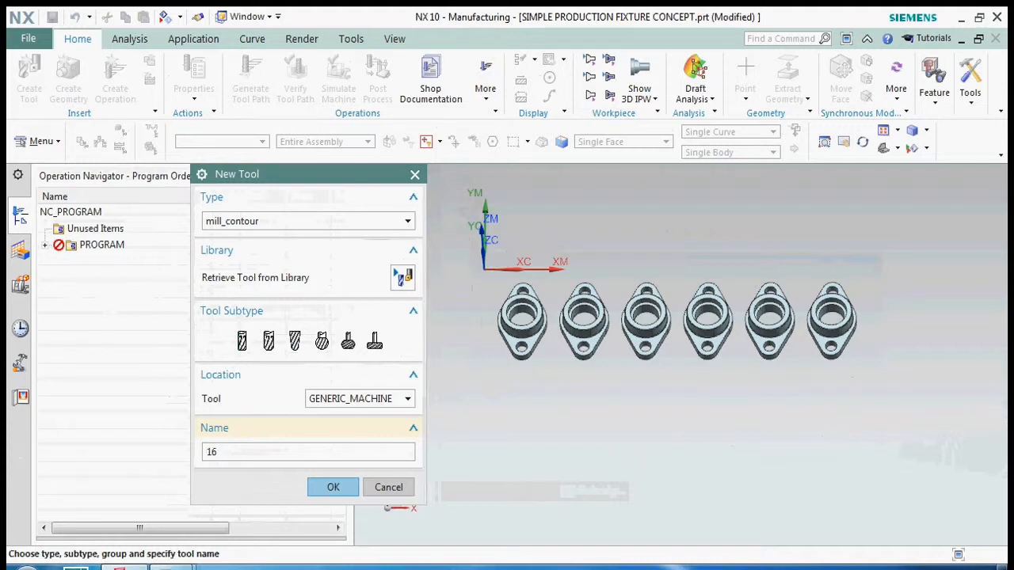
left_click(346, 487)
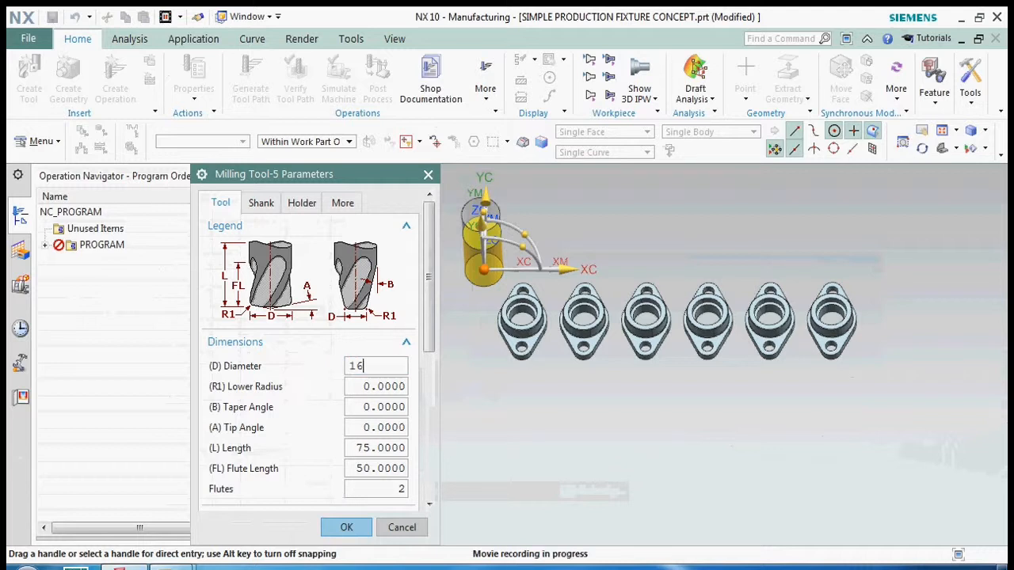
left_click(348, 529)
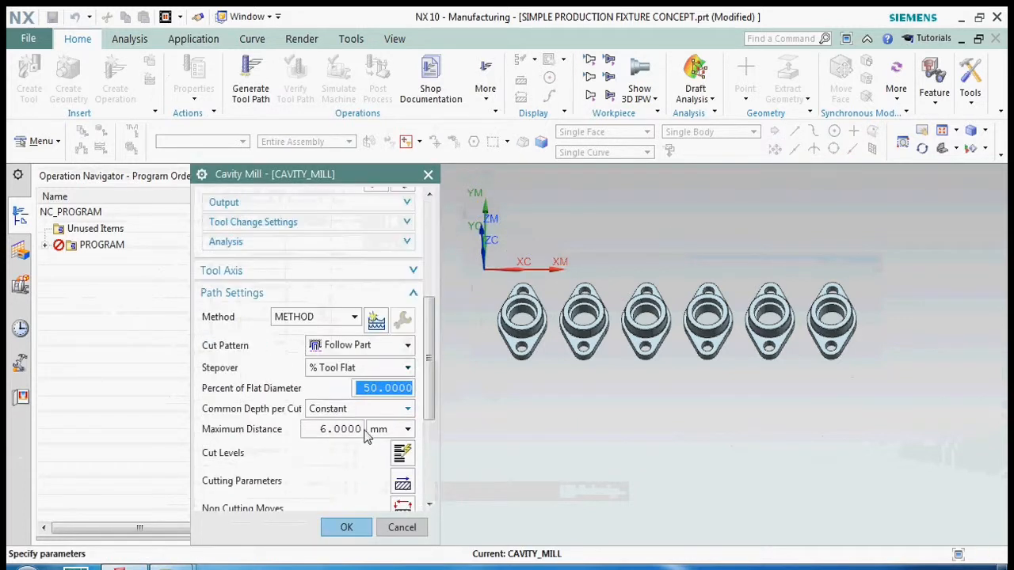
- Set the maximum distance per cut to 0.6 mm and the part side stock to 0.2, with the floor stock same as the side
left_click(330, 428)
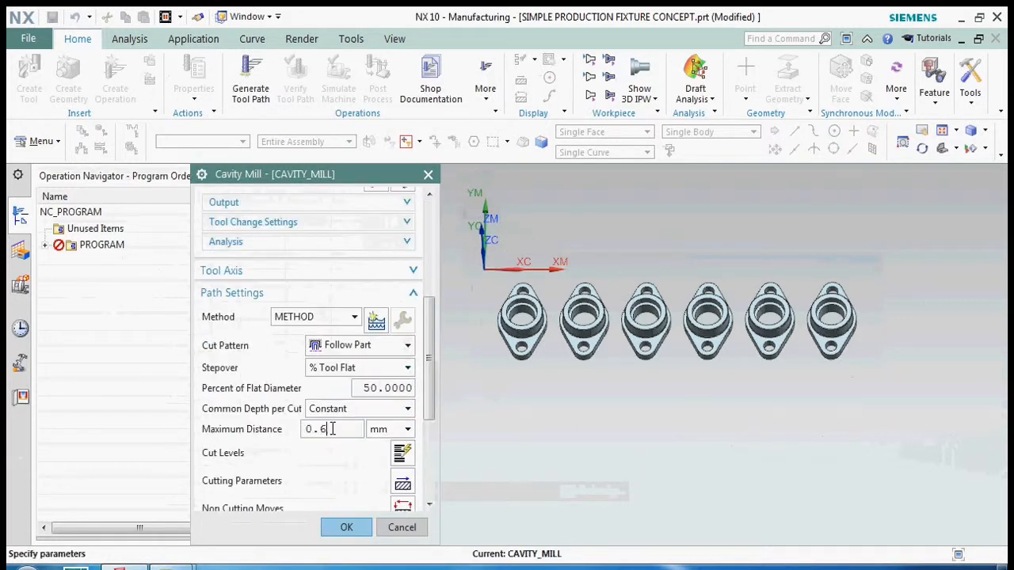
type("0.6")
scroll(351, 450, "down", 5)
left_click(401, 288)
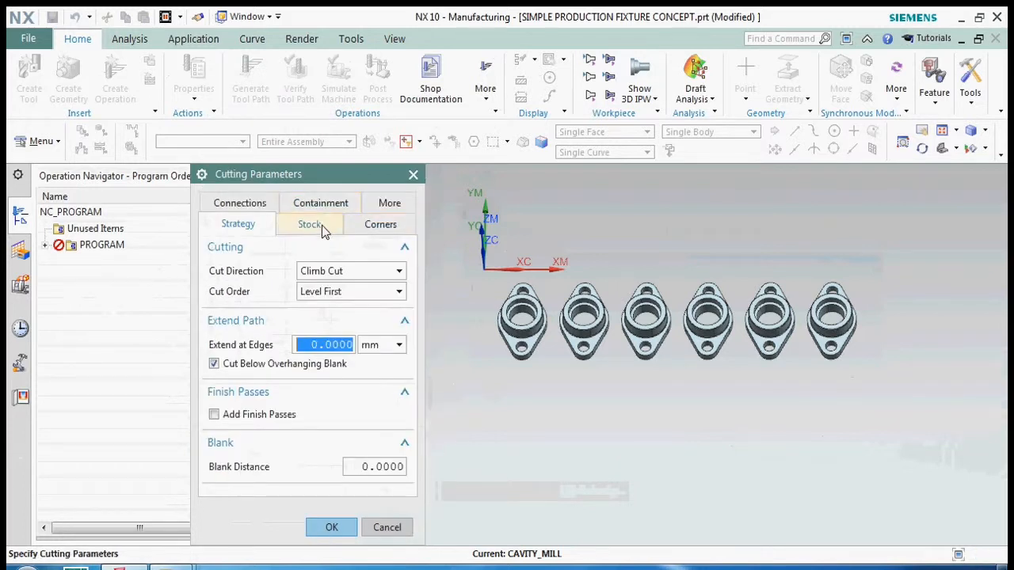
left_click(320, 230)
left_click(263, 271)
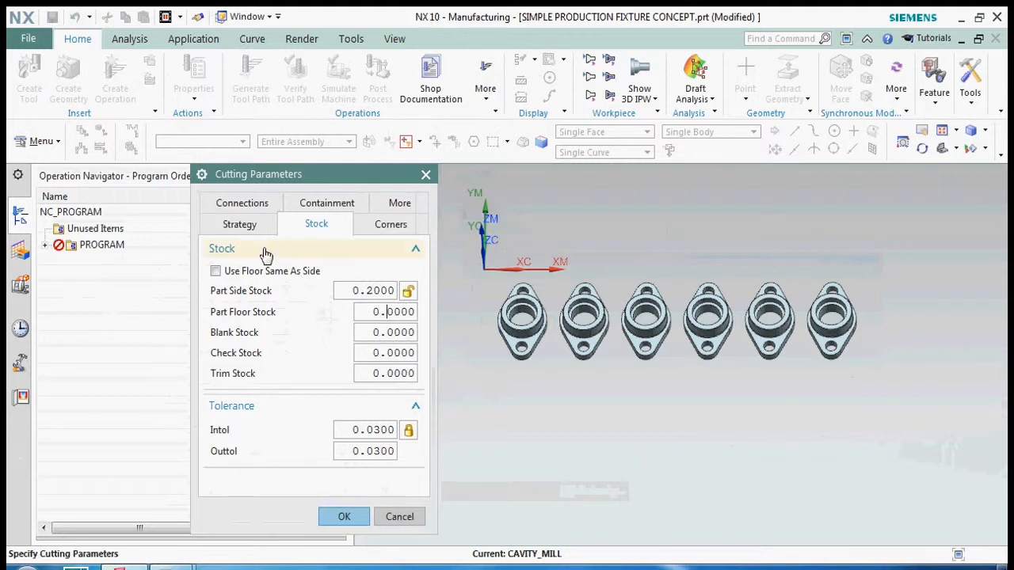
left_click(221, 275)
left_click(342, 516)
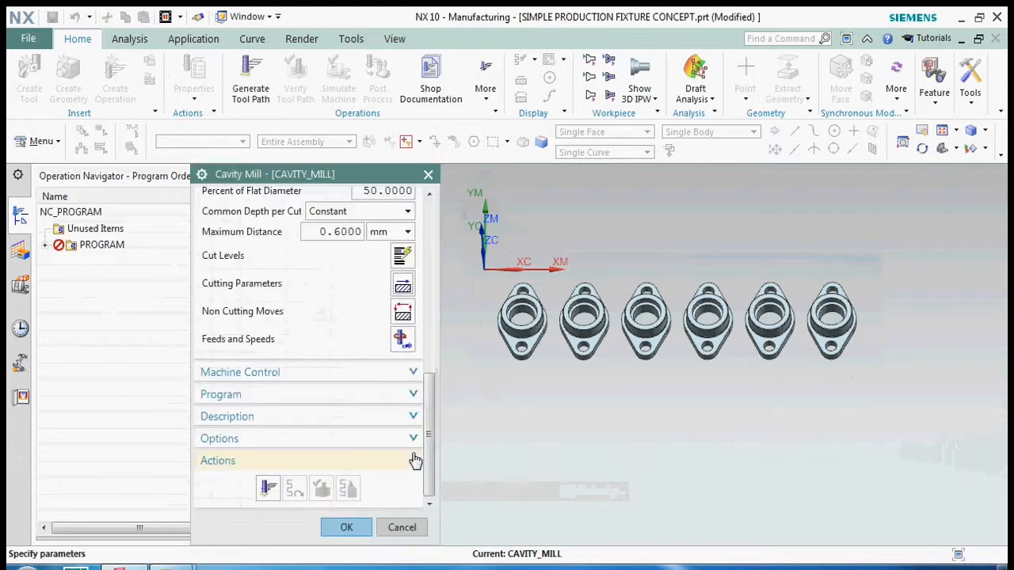
- Set the cavity mill's spindle speed to 3200 rpm and the cut feed rate to 4500 mmpm
left_click(402, 341)
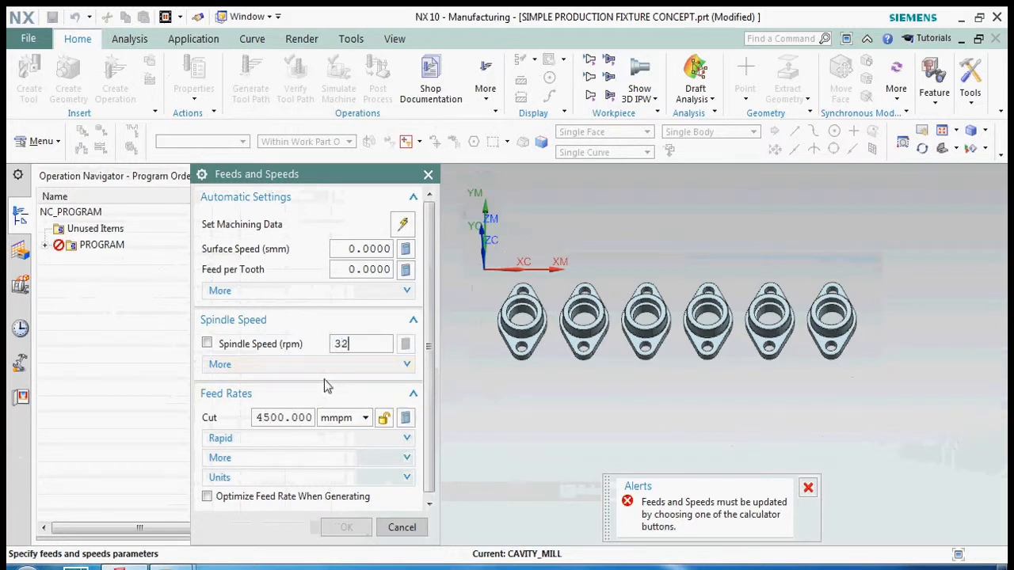
left_click(207, 345)
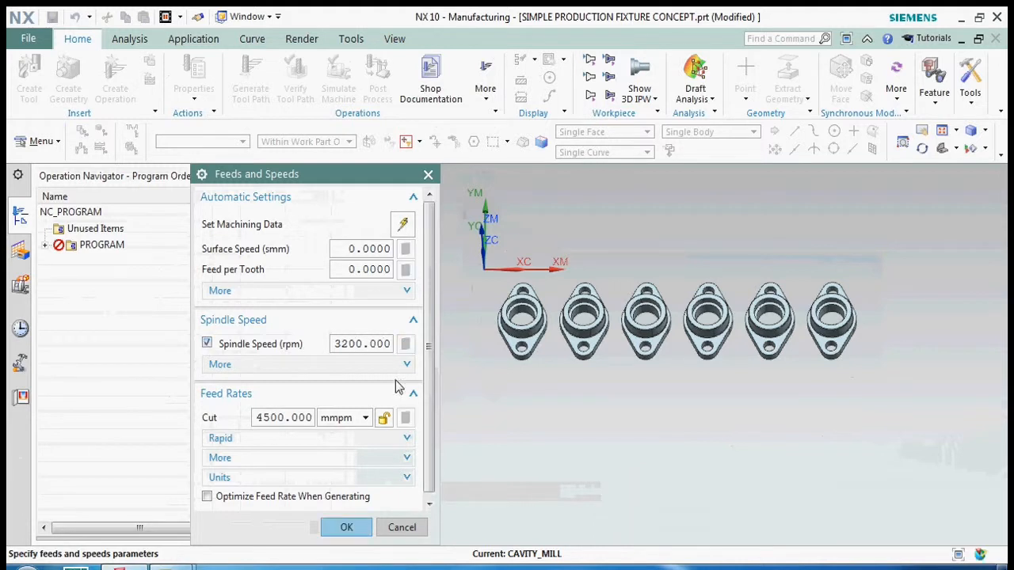
left_click(345, 529)
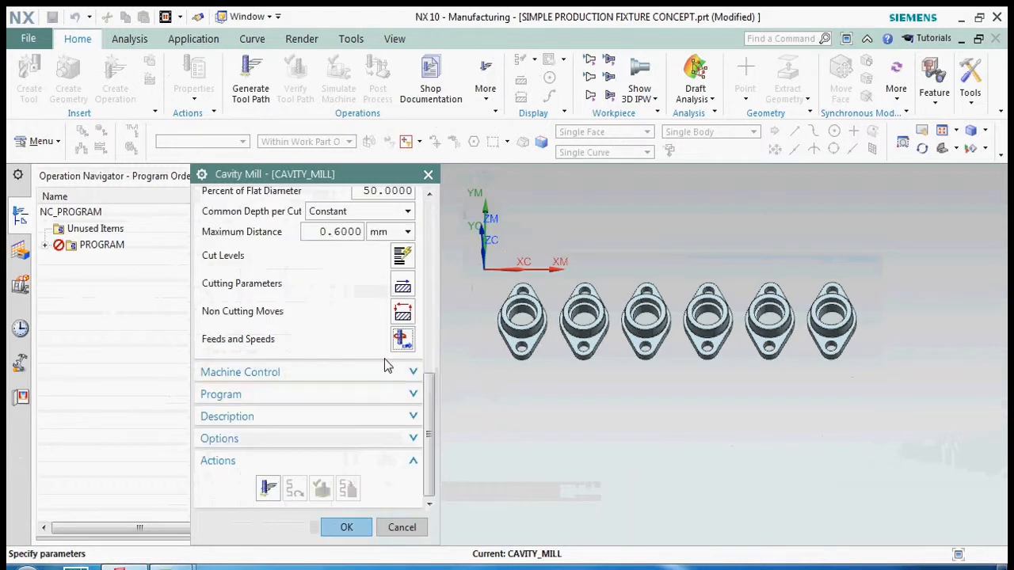
- Delete the third, 16 mm deep range from the cut levels and accept the remaining ranges
left_click(402, 255)
scroll(351, 459, "down", 5)
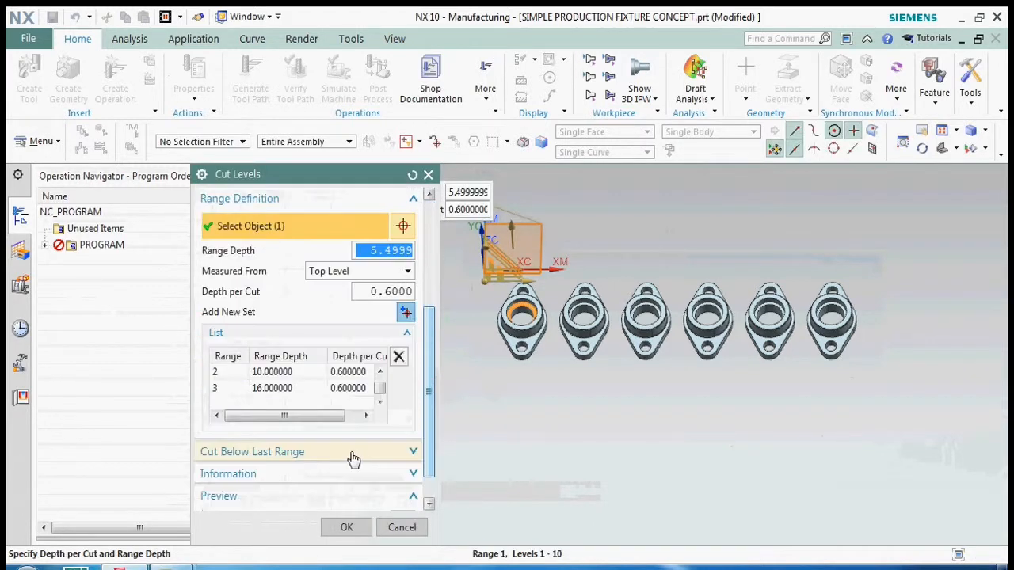
left_click(320, 392)
left_click(400, 360)
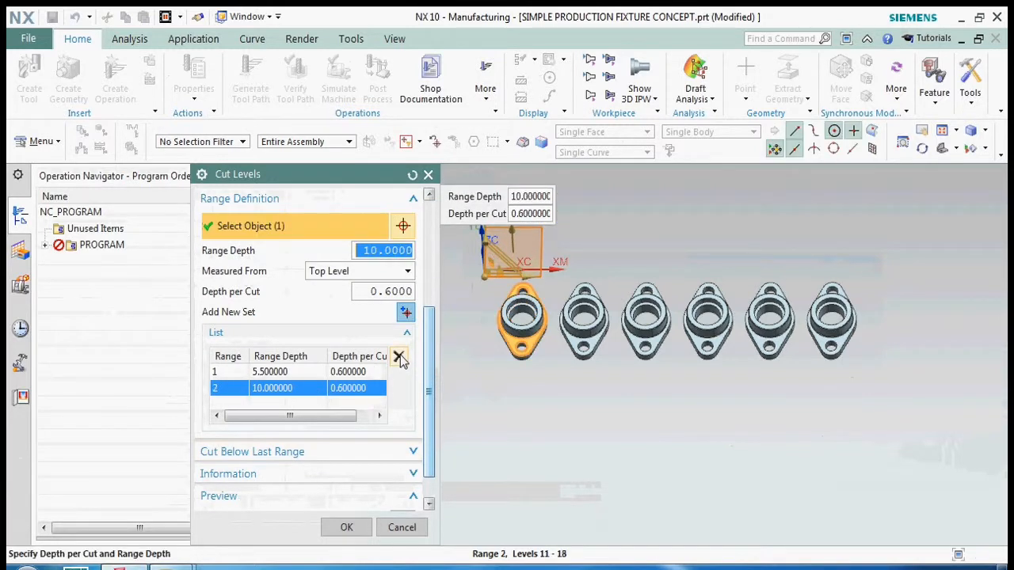
left_click(343, 526)
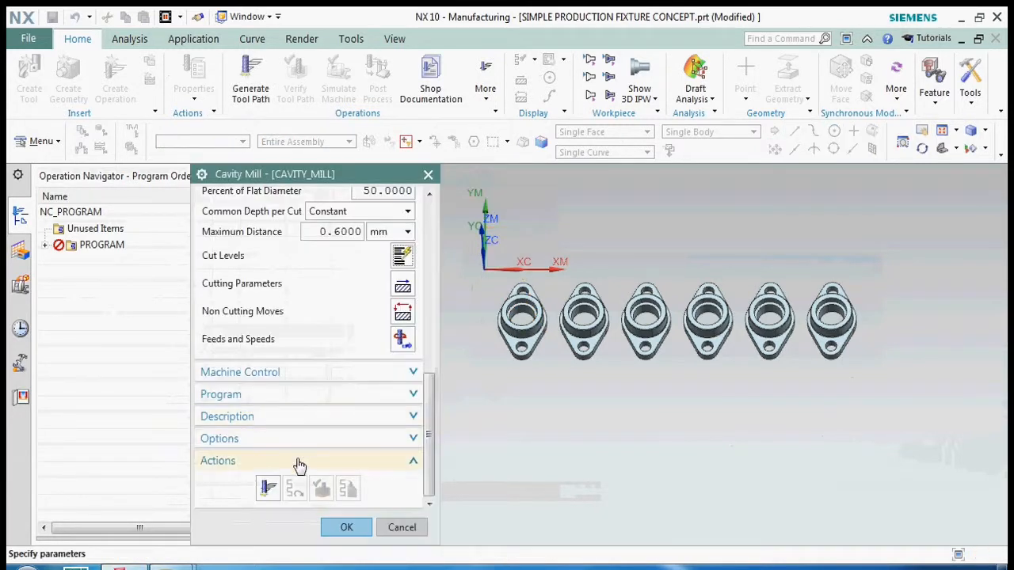
- Generate the cavity mill tool path and accept the operation
left_click(268, 488)
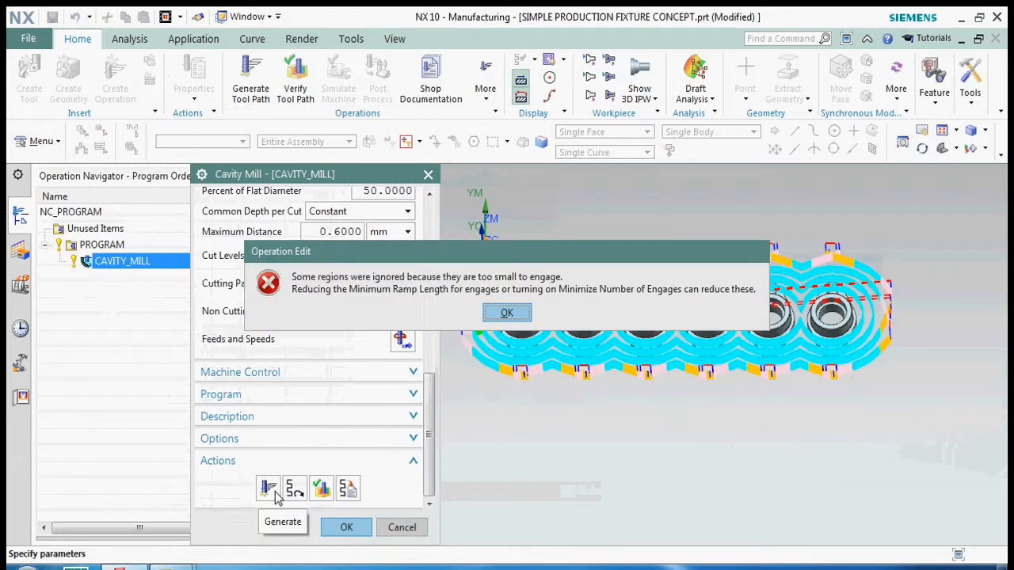
left_click(504, 315)
middle_click_drag(702, 373, 673, 376)
left_click(346, 526)
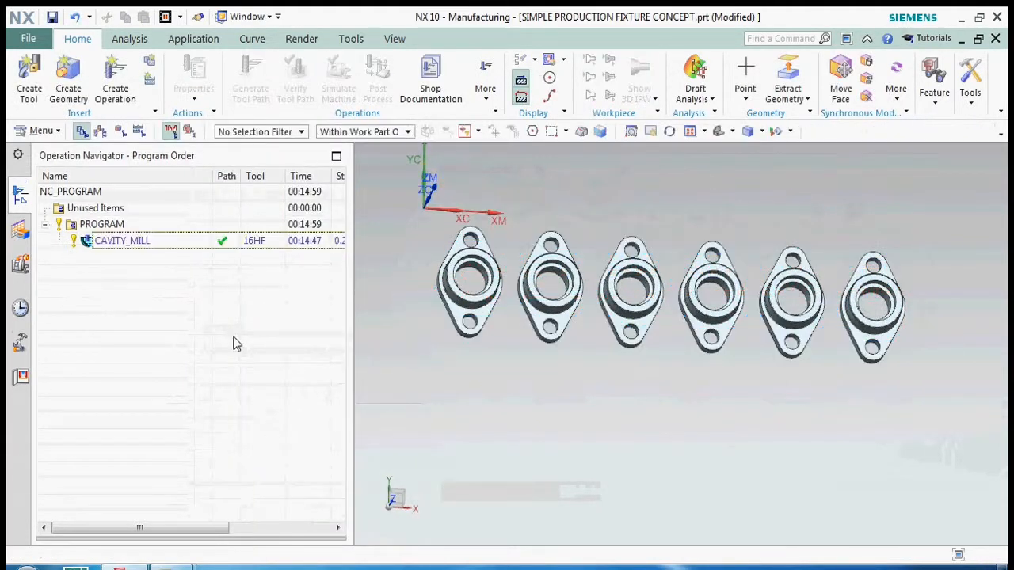
- Display the CAVITY_MILL tool path and examine it around the six flanges from a tilted view
left_click(278, 242)
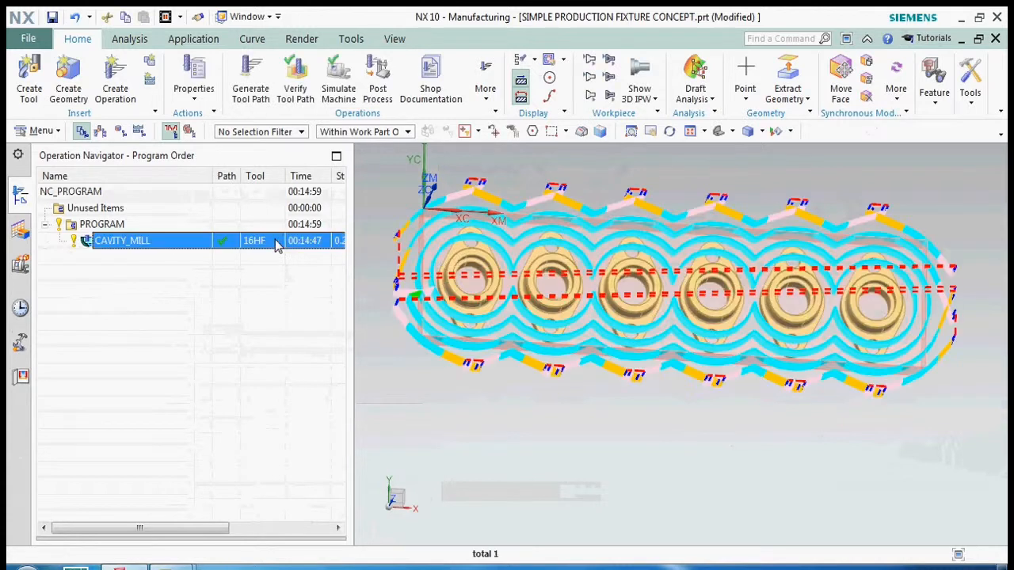
left_click_drag(352, 278, 332, 275)
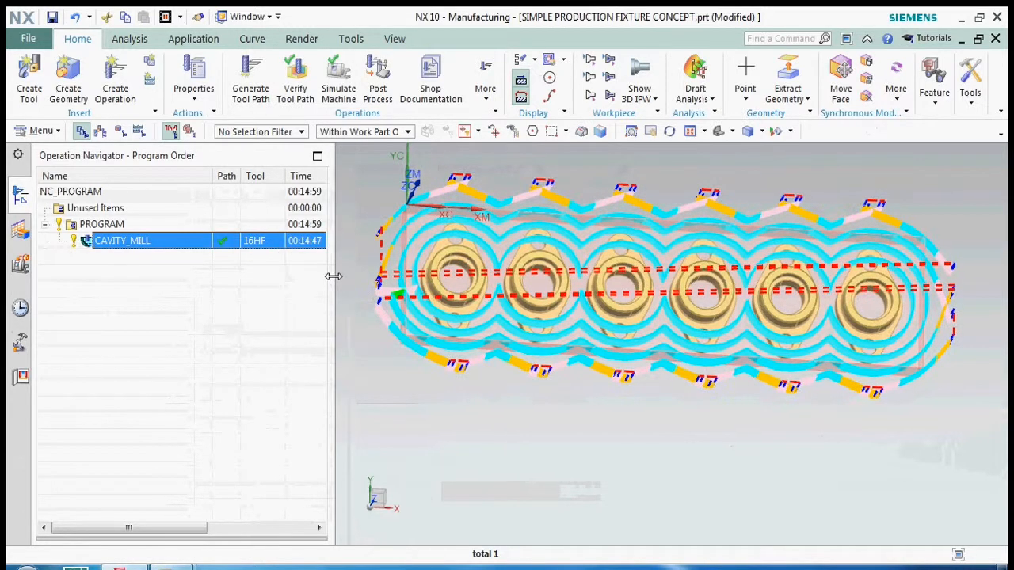
left_click(240, 267)
left_click(237, 246)
middle_click_drag(526, 337, 519, 312)
left_click(236, 341)
left_click(203, 230)
right_click(201, 230)
left_click(188, 242)
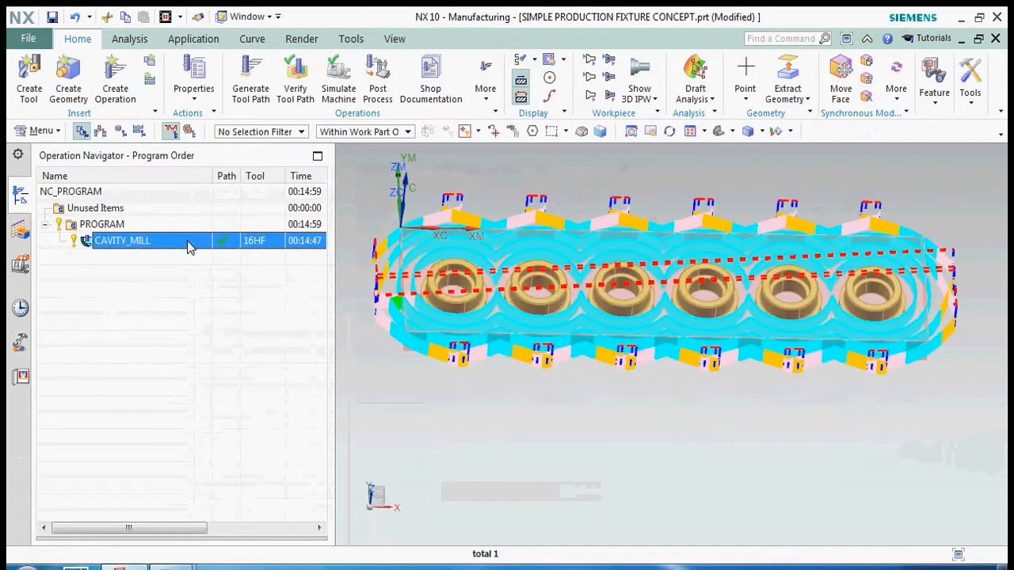
- Create a PLANAR_PROFILE operation of type mill_planar under PROGRAM, after the cavity mill operation
right_click(188, 242)
mouse_move(238, 407)
left_click(331, 417)
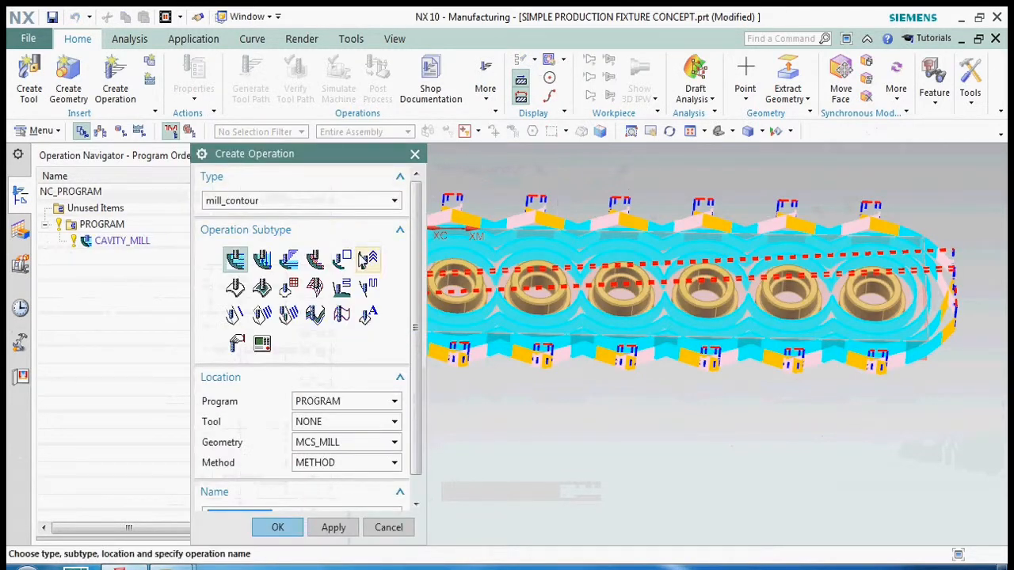
left_click(357, 201)
left_click(339, 218)
left_click(375, 259)
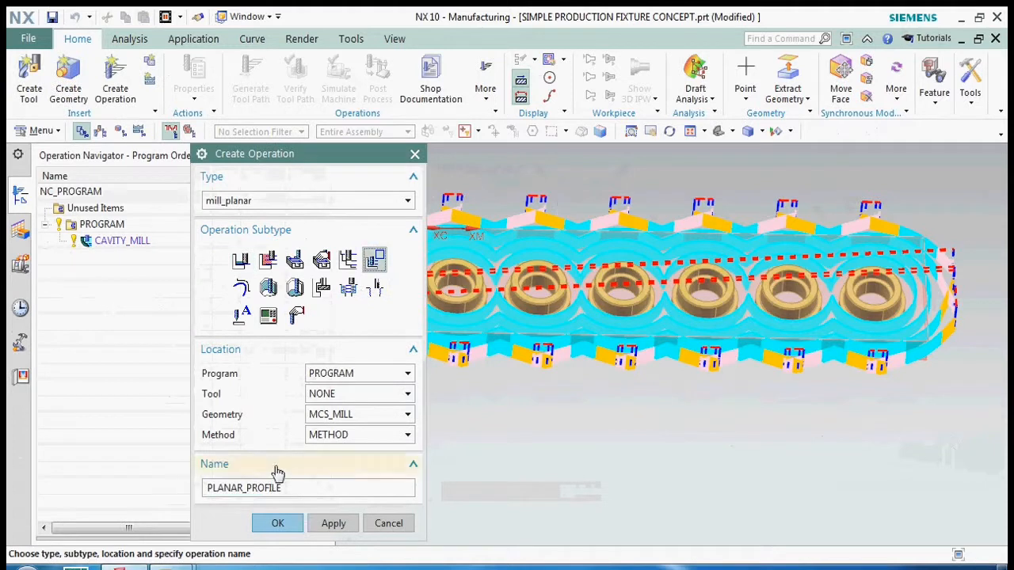
left_click(279, 523)
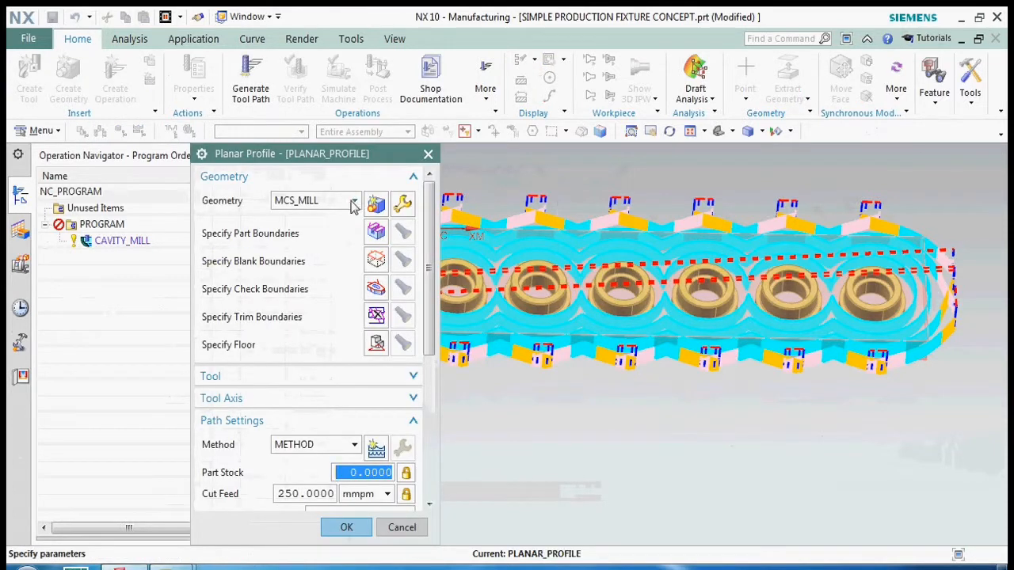
- Set the planar profile operation's geometry to WORKPIECE
left_click(354, 202)
left_click(335, 258)
left_click(338, 208)
left_click(333, 246)
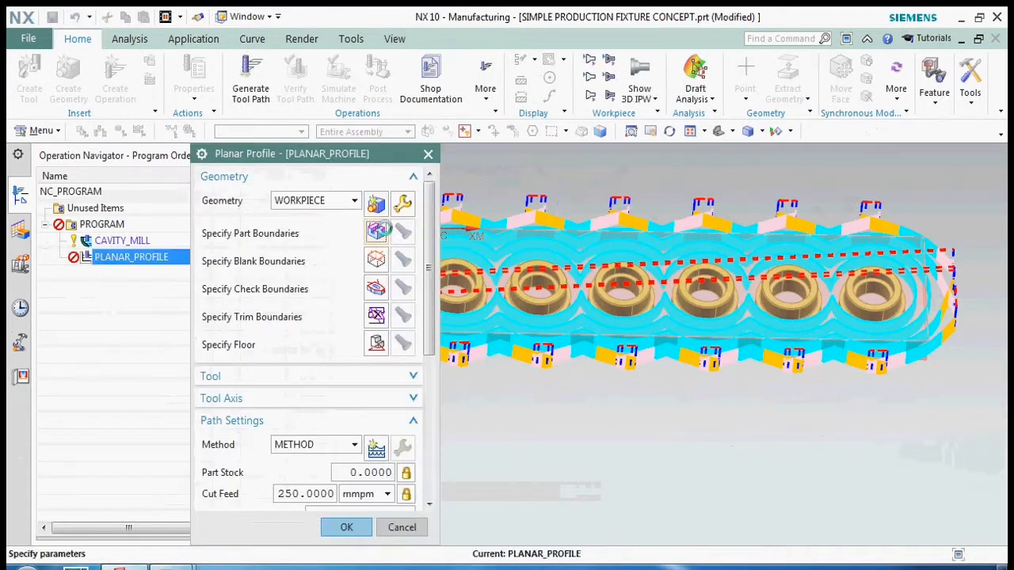
- Set up closed part boundaries from curves, with a user-defined plane on a flange's top boss face and the material side outside
left_click(382, 230)
left_click(377, 183)
left_click(377, 195)
left_click(384, 201)
left_click(383, 217)
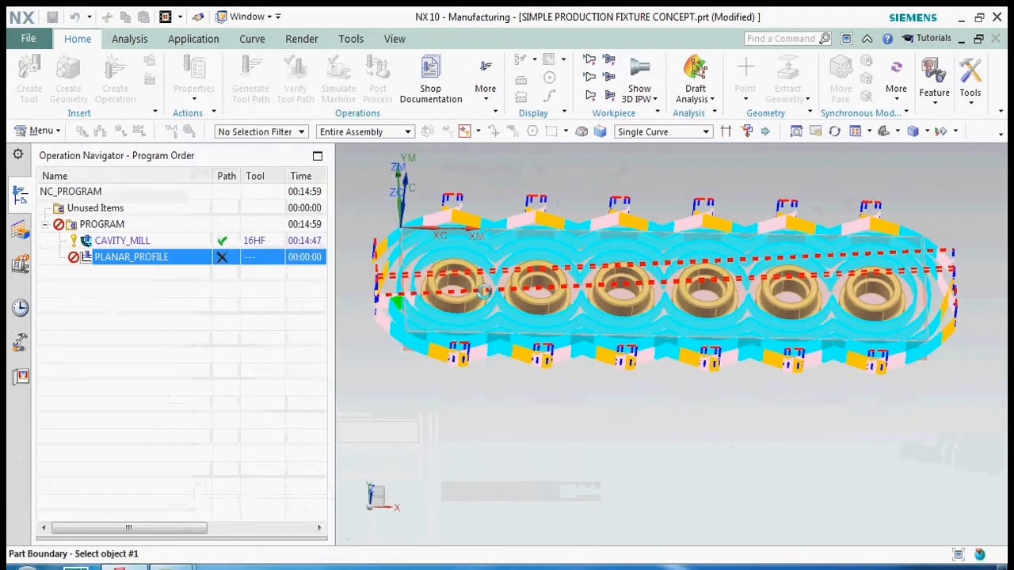
scroll(483, 291, "up", 5)
left_click(464, 277)
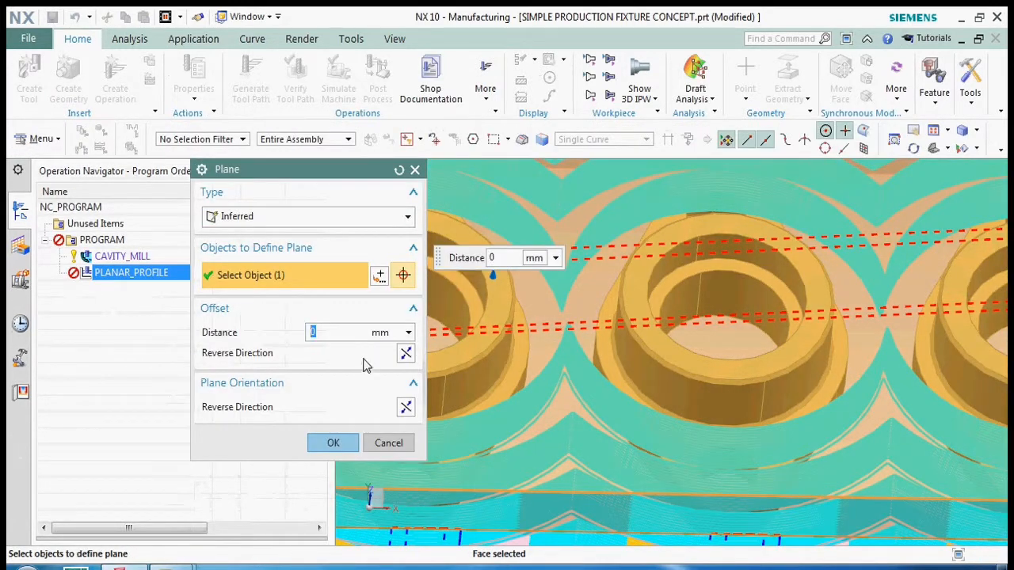
left_click(333, 443)
left_click(397, 237)
left_click(385, 266)
- Create separate part boundaries from the upper bore edges of the first three flanges
scroll(558, 289, "down", 5)
scroll(558, 289, "up", 6)
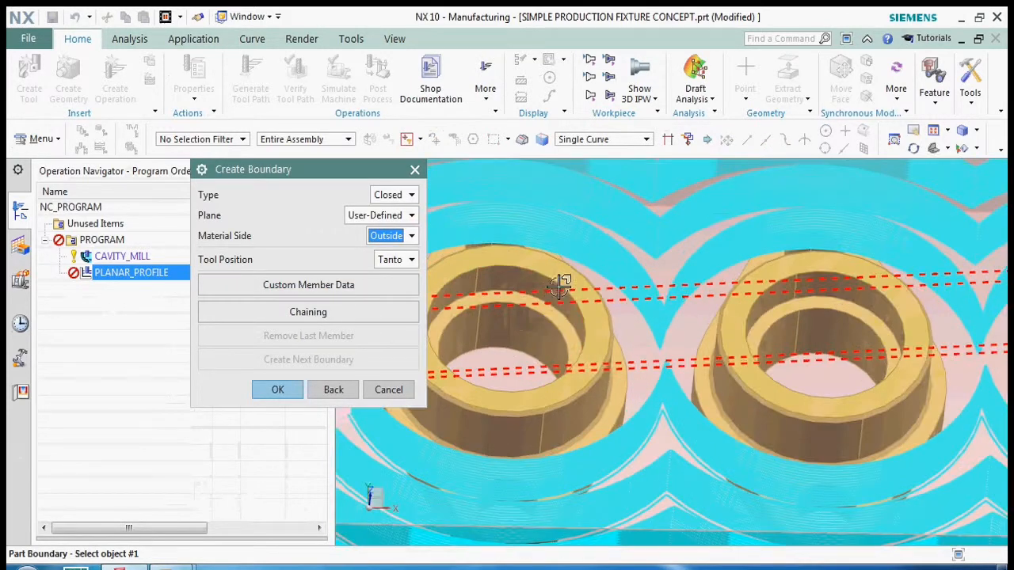
left_click(530, 273)
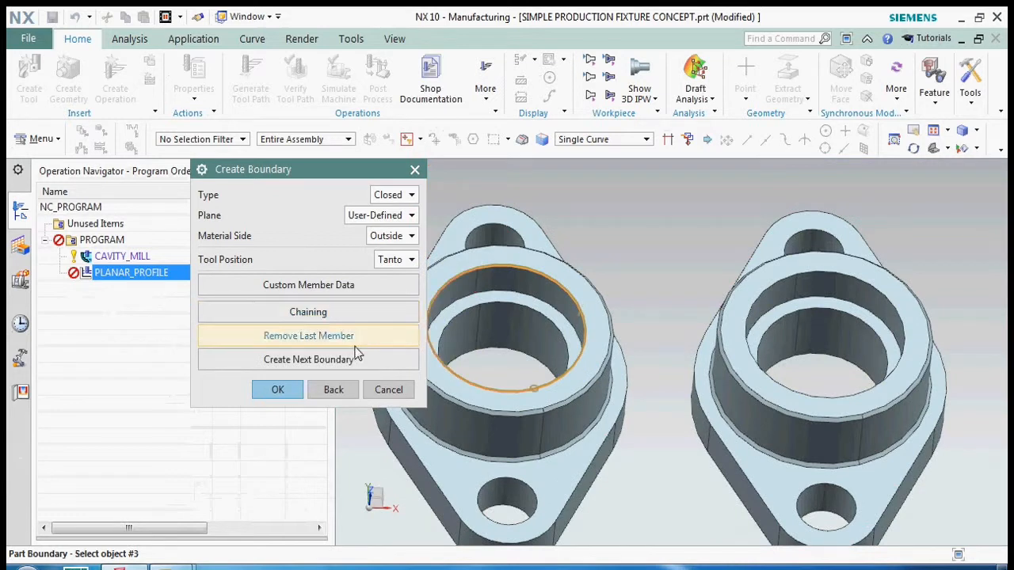
left_click(308, 359)
left_click(831, 275)
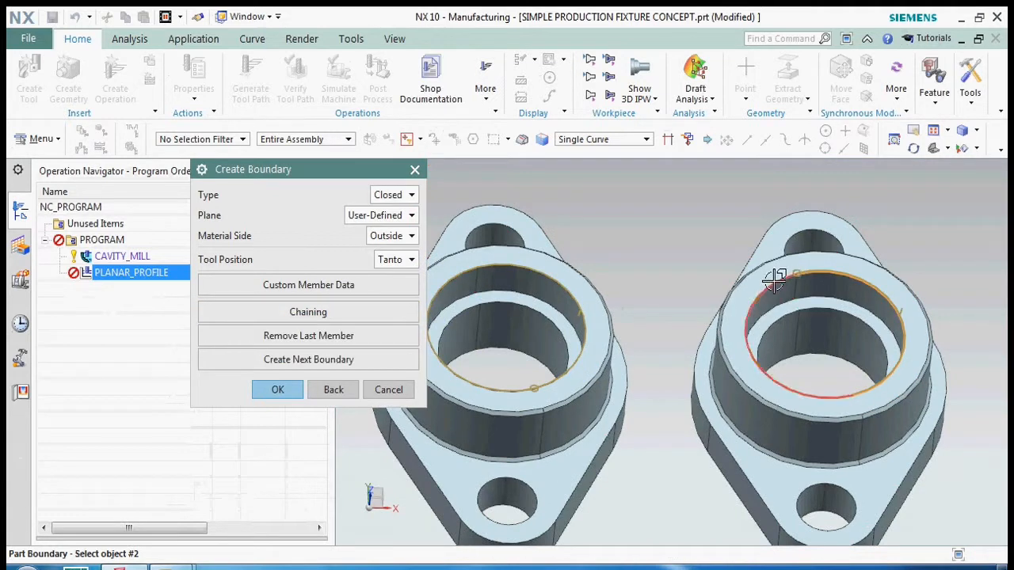
left_click(410, 358)
scroll(610, 349, "down", 4)
scroll(652, 343, "up", 4)
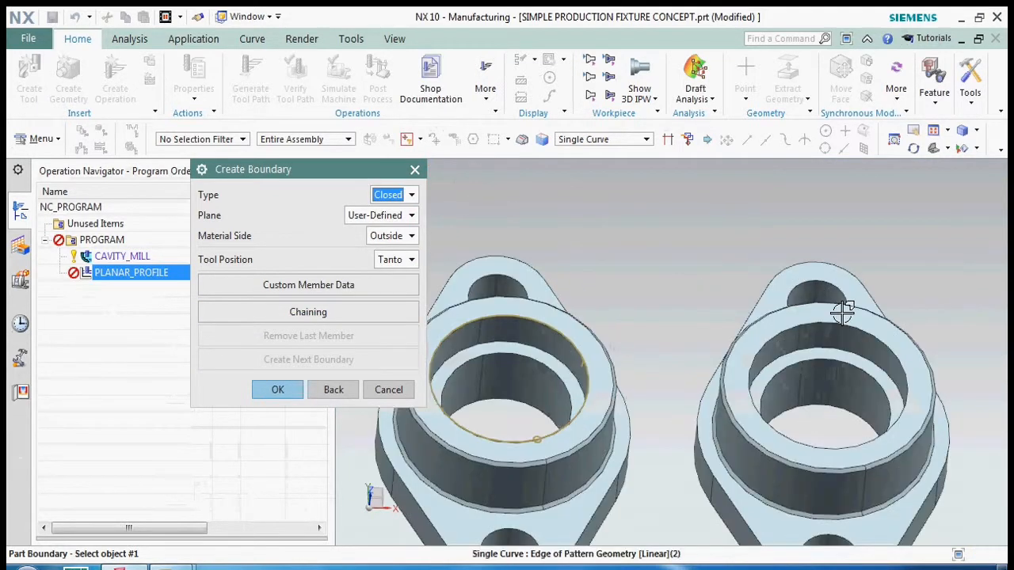
left_click(835, 317)
left_click(395, 362)
- Create separate part boundaries from the upper bore edges of the last three flanges and accept the part boundaries
scroll(647, 279, "down", 4)
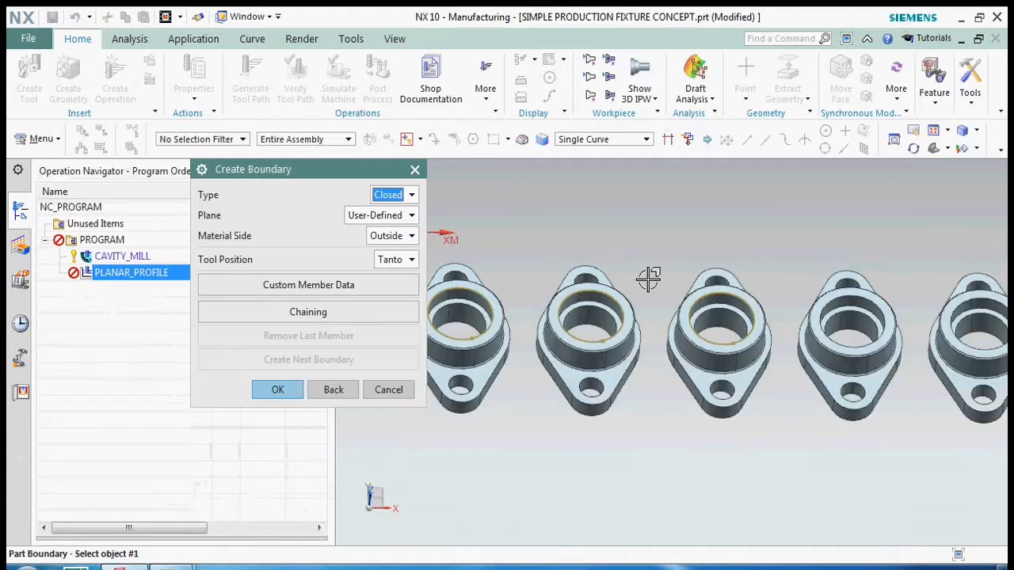
scroll(905, 289, "up", 4)
left_click(824, 303)
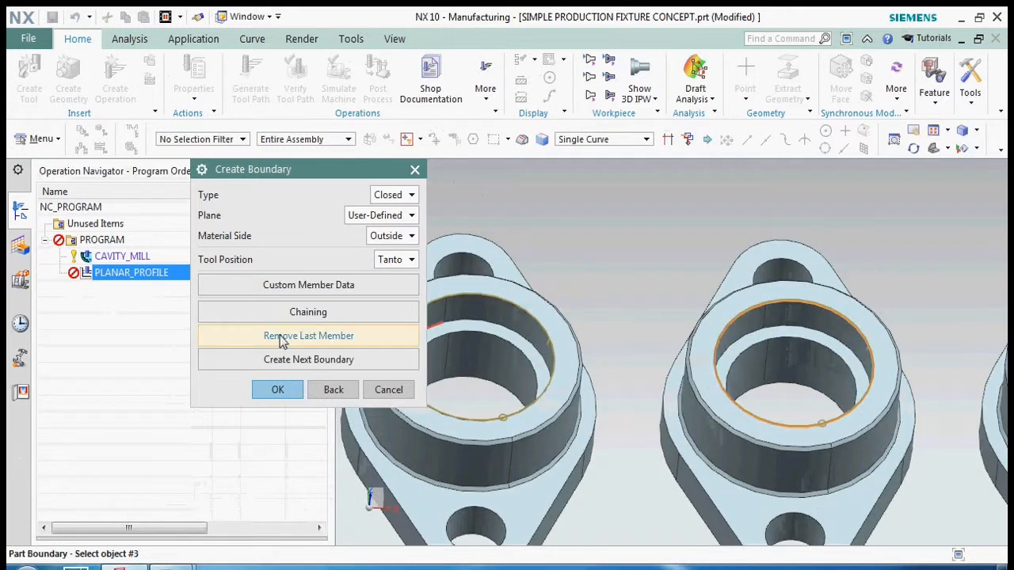
left_click(315, 362)
scroll(665, 245, "down", 4)
scroll(792, 245, "up", 4)
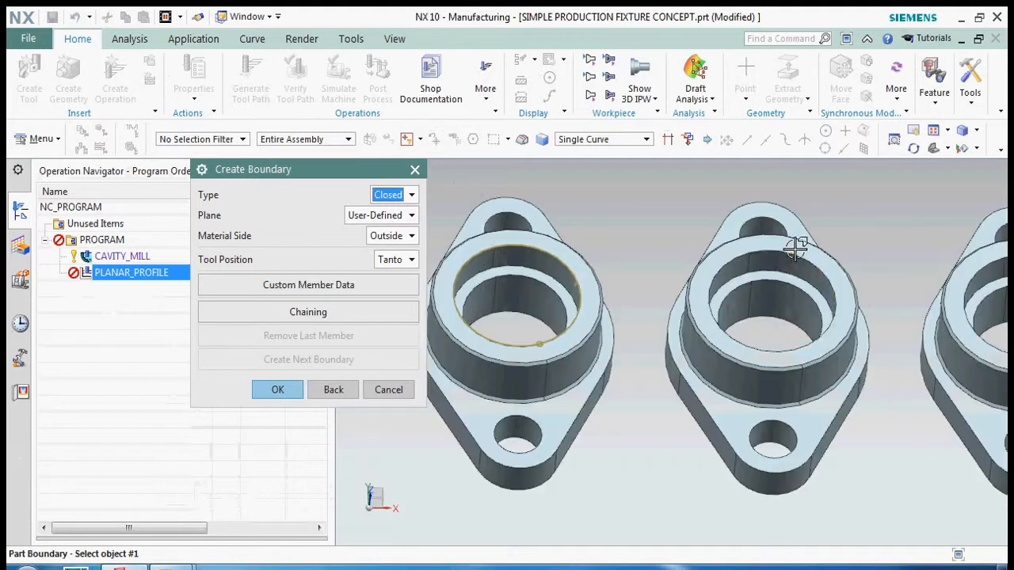
left_click(772, 244)
left_click(362, 358)
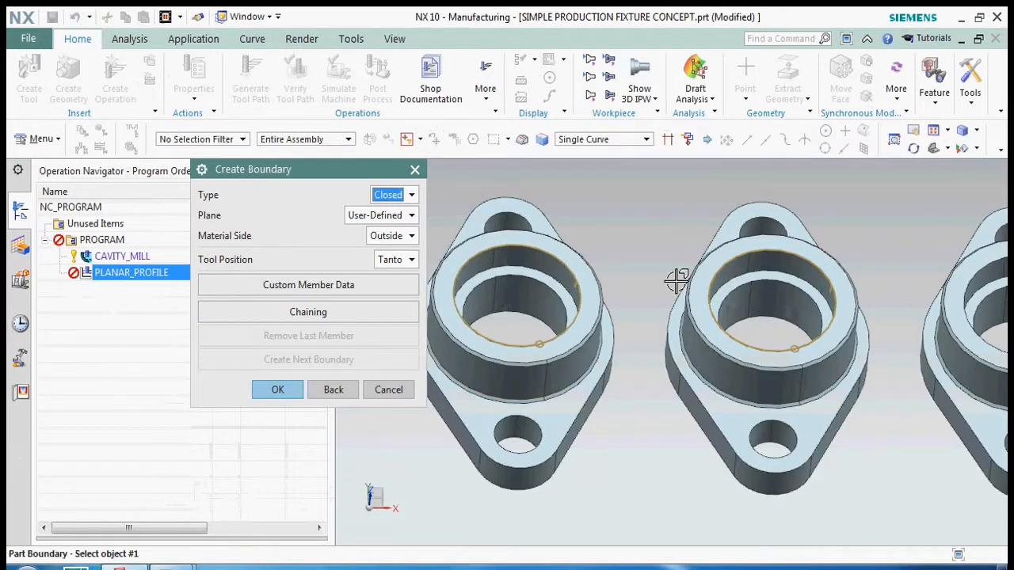
scroll(850, 268, "down", 3)
scroll(851, 267, "up", 3)
left_click(851, 268)
left_click(799, 277)
scroll(837, 229, "down", 4)
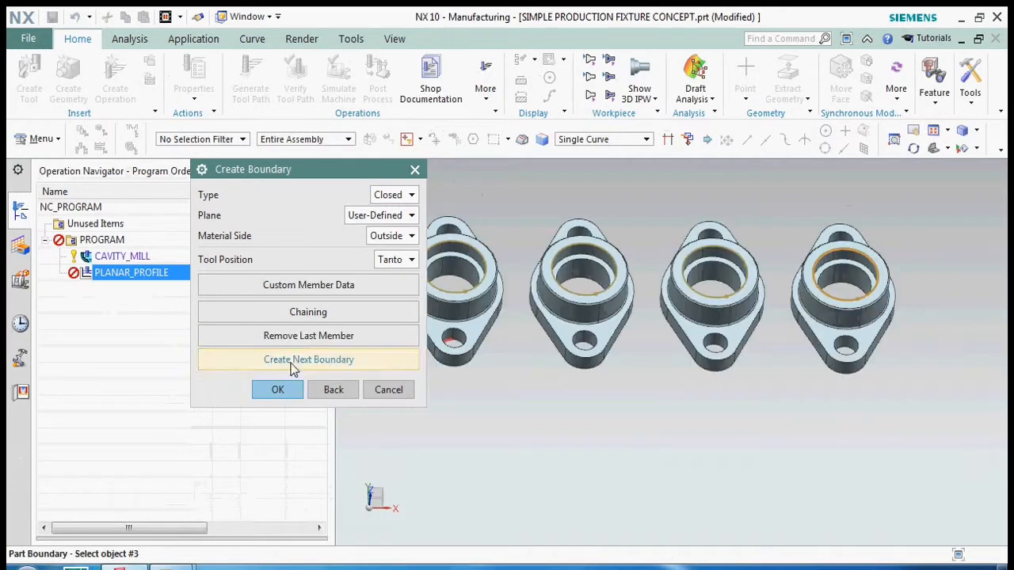
left_click(290, 394)
left_click(292, 475)
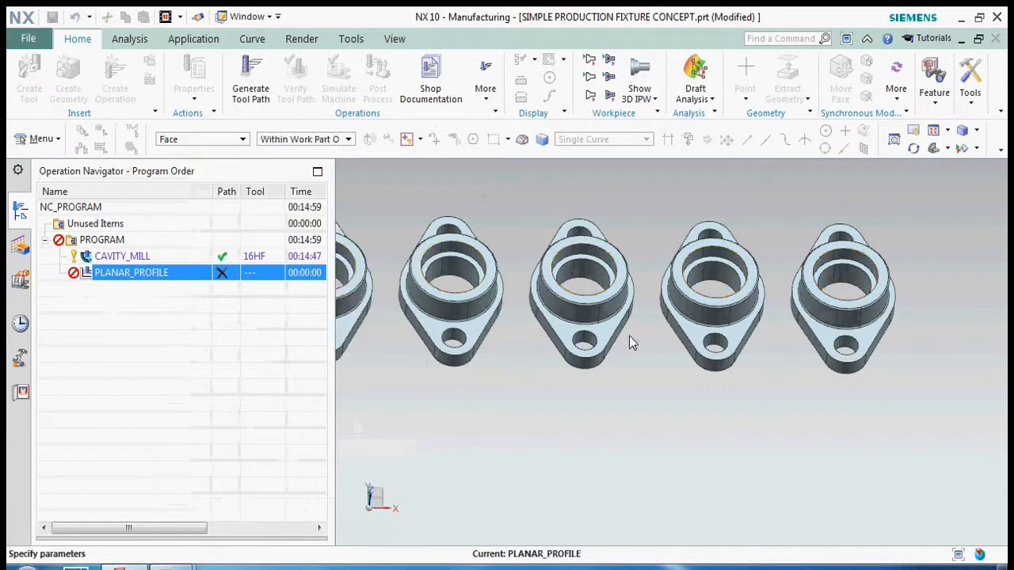
- Specify the floor plane on the stepped face inside a flange bore, offset by 0.1 mm
left_click(377, 359)
scroll(492, 262, "up", 4)
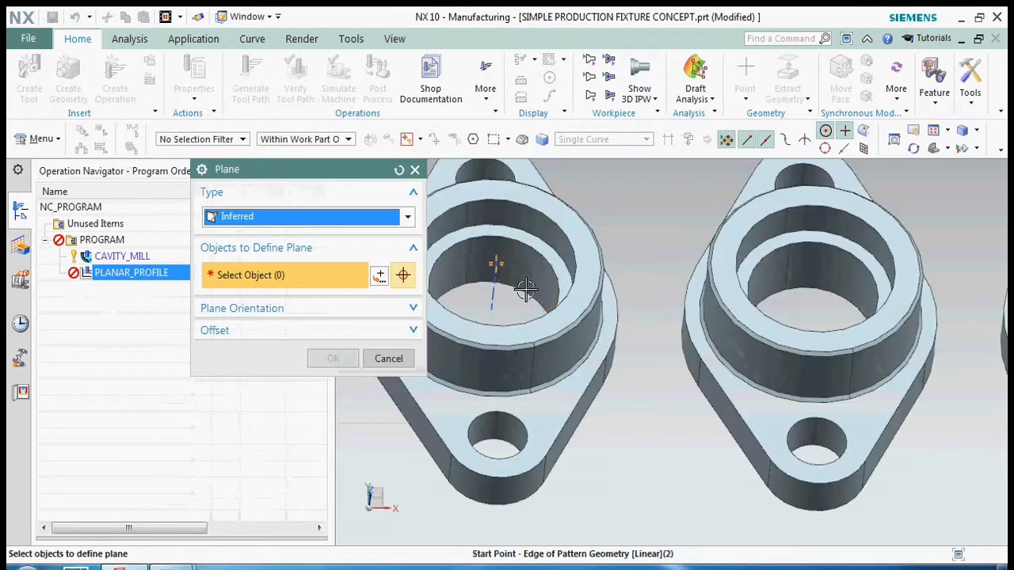
left_click(580, 266)
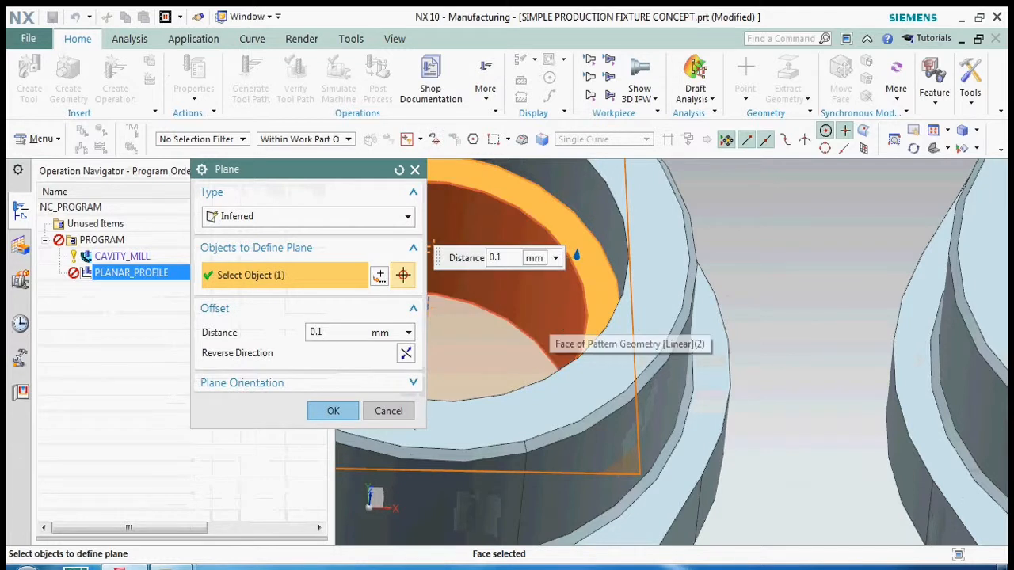
left_click(333, 411)
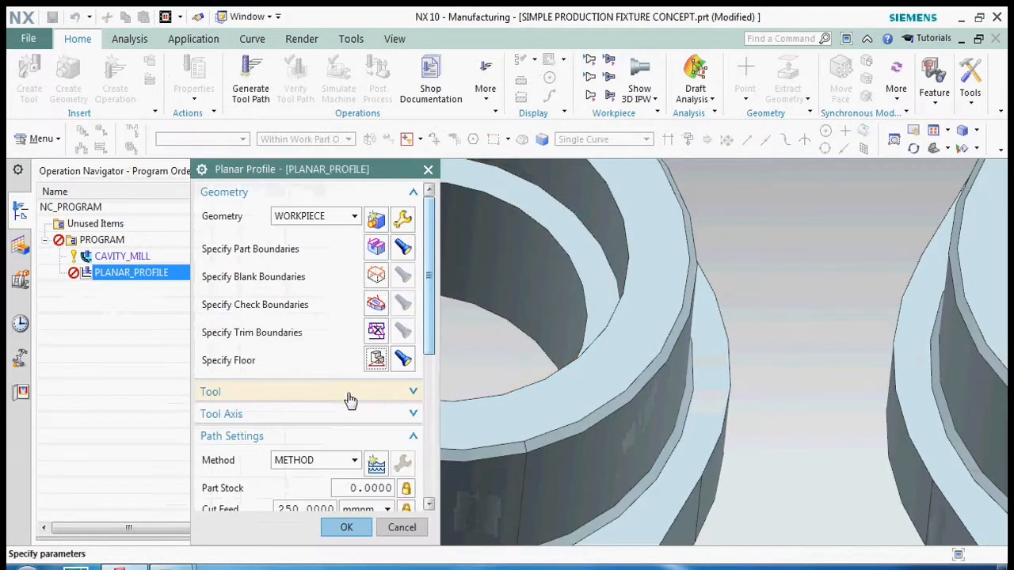
- Assign the 16HF milling tool to the planar profile operation and generate its tool path
left_click(333, 393)
left_click(330, 416)
left_click(328, 433)
scroll(341, 442, "down", 5)
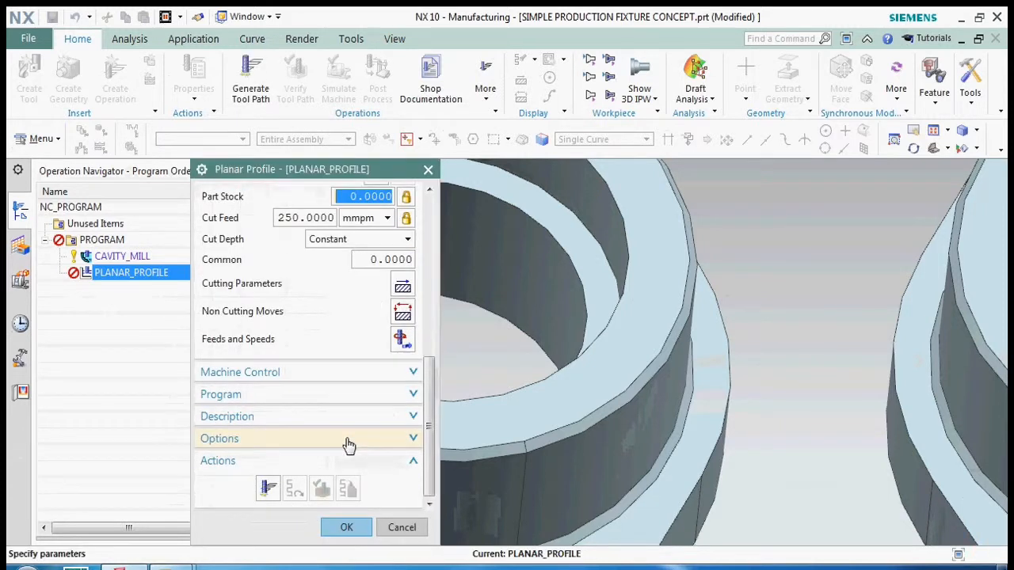
left_click(268, 488)
- Set the open area engage type to Same as Closed Area, change the closed area engage height, and regenerate the tool path
scroll(408, 376, "down", 3)
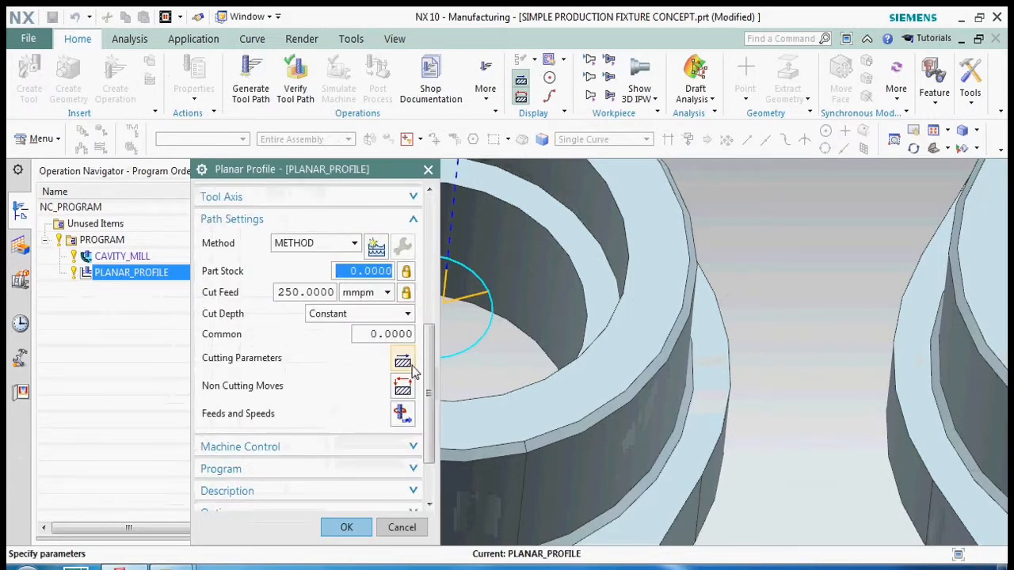
left_click(404, 384)
left_click(380, 444)
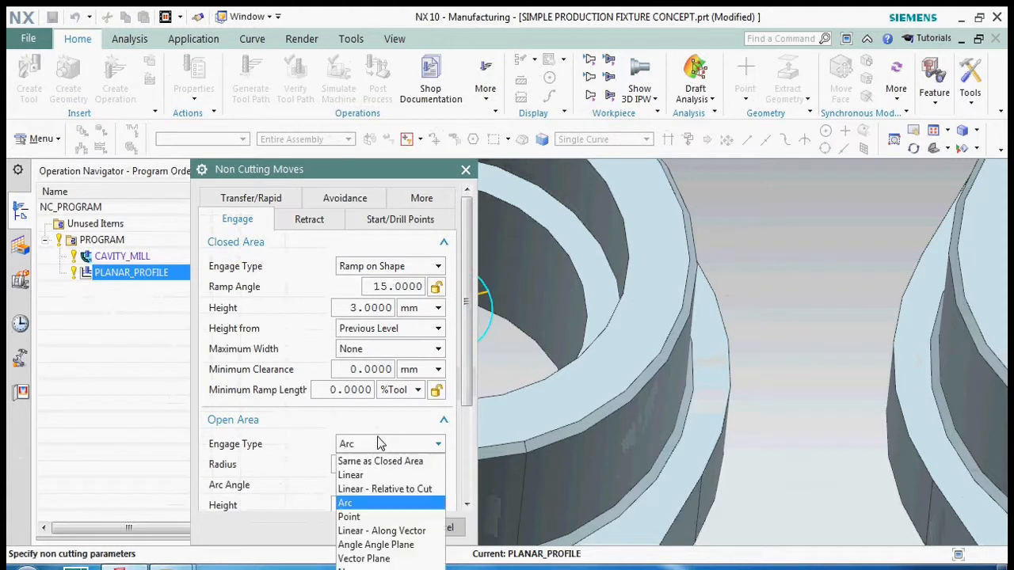
left_click(380, 462)
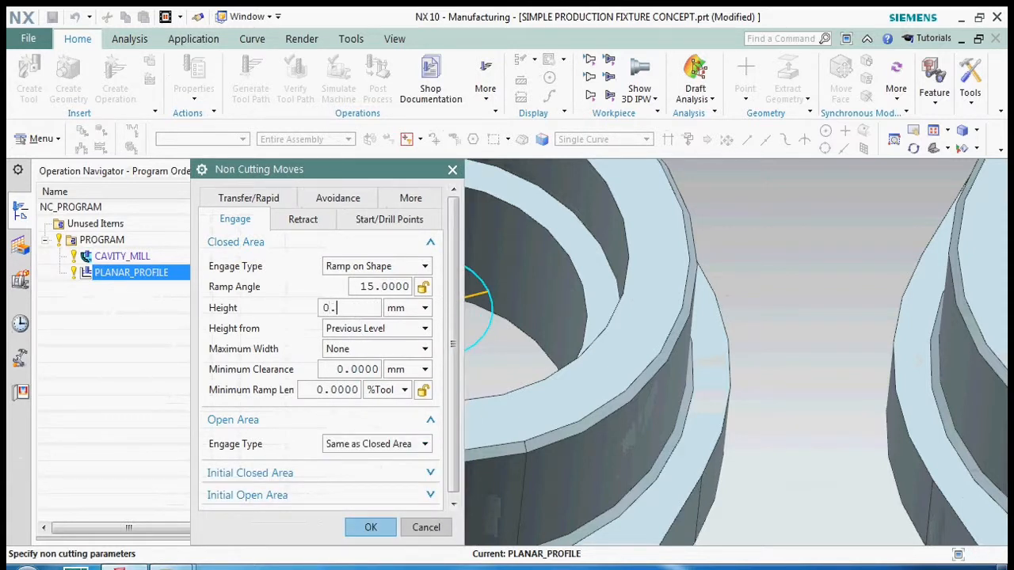
left_click(369, 525)
left_click(268, 489)
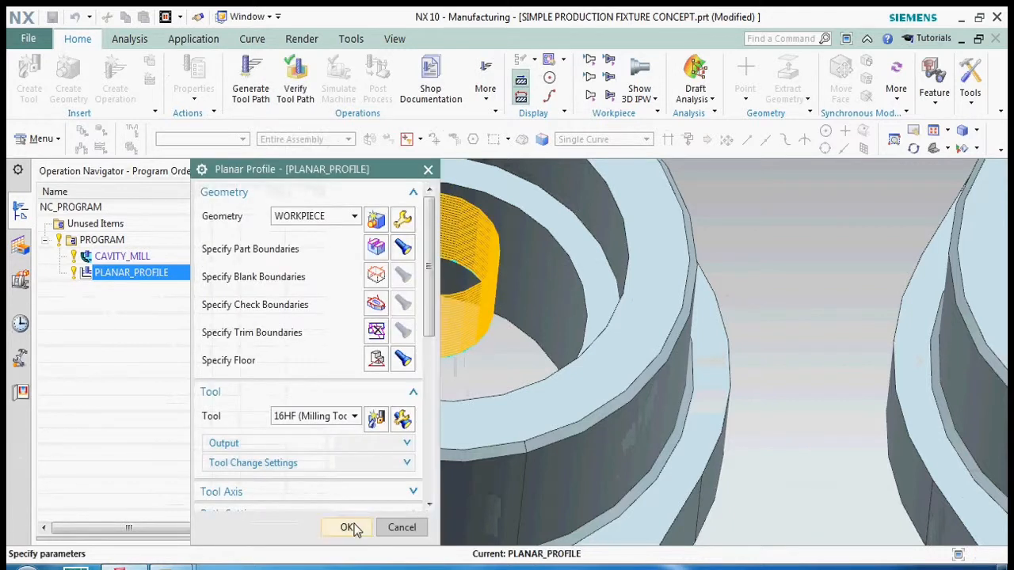
- Accept the planar profile operation and duplicate it within the program
left_click(347, 526)
right_click(198, 258)
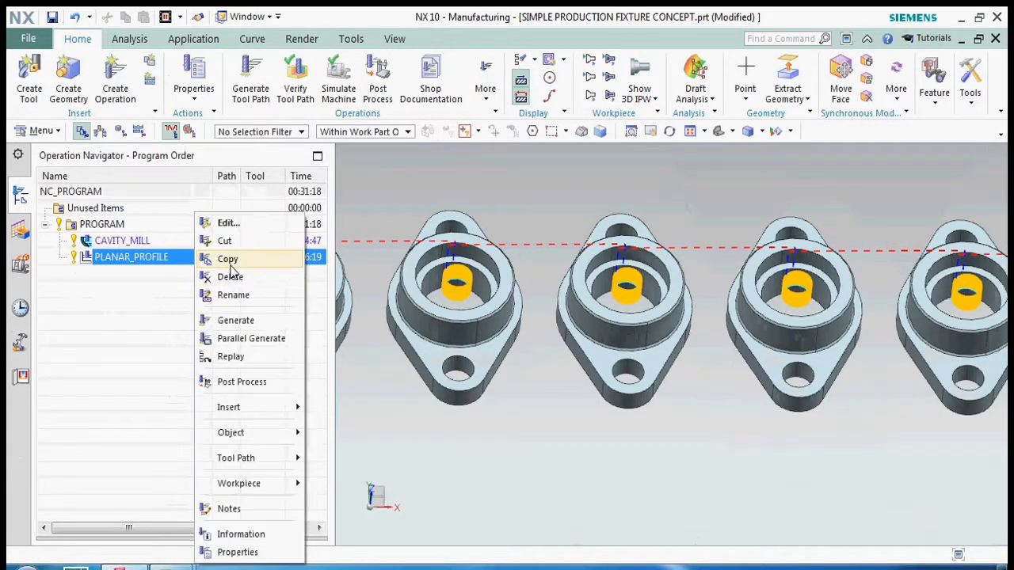
right_click(220, 260)
left_click(254, 259)
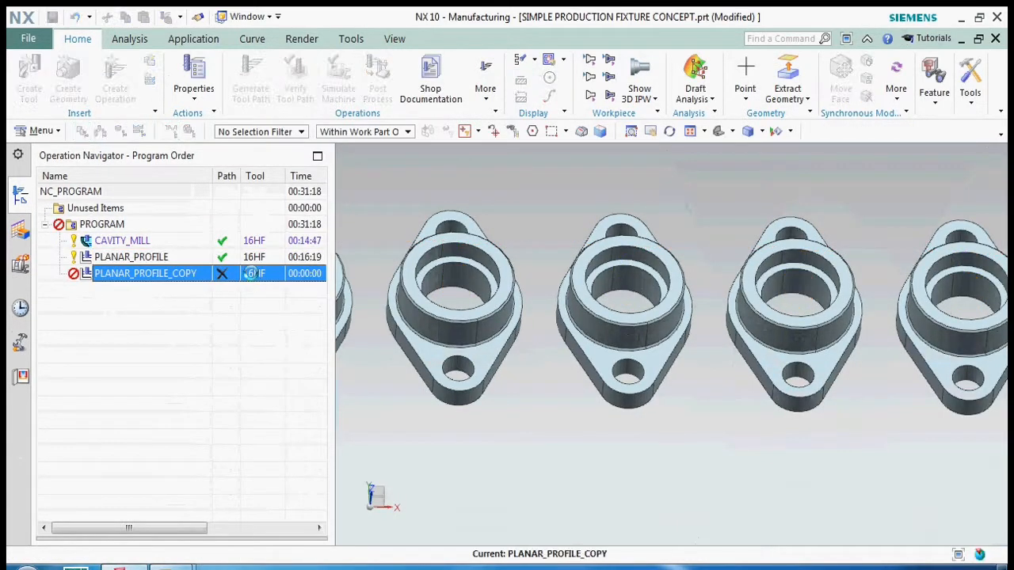
- Open the copied planar profile operation, discard its part boundaries, and switch boundary selection to curves and edges
double_click(254, 273)
left_click(376, 232)
left_click(363, 415)
left_click(420, 312)
left_click(396, 182)
left_click(393, 198)
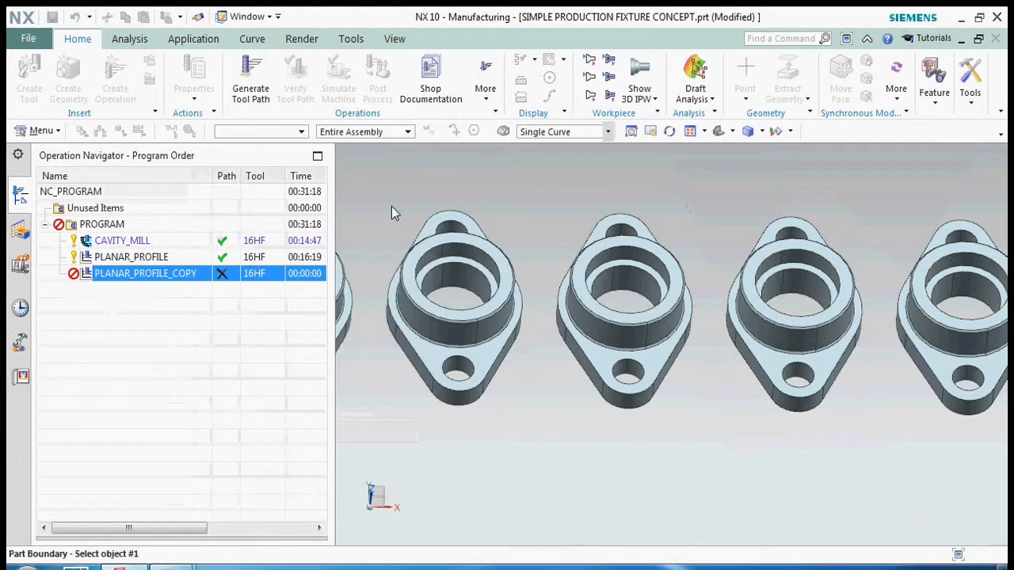
- Set a user-defined boundary plane on the step face inside a flange bore, offset by 0.5 mm
left_click(391, 203)
left_click(389, 214)
left_click(384, 217)
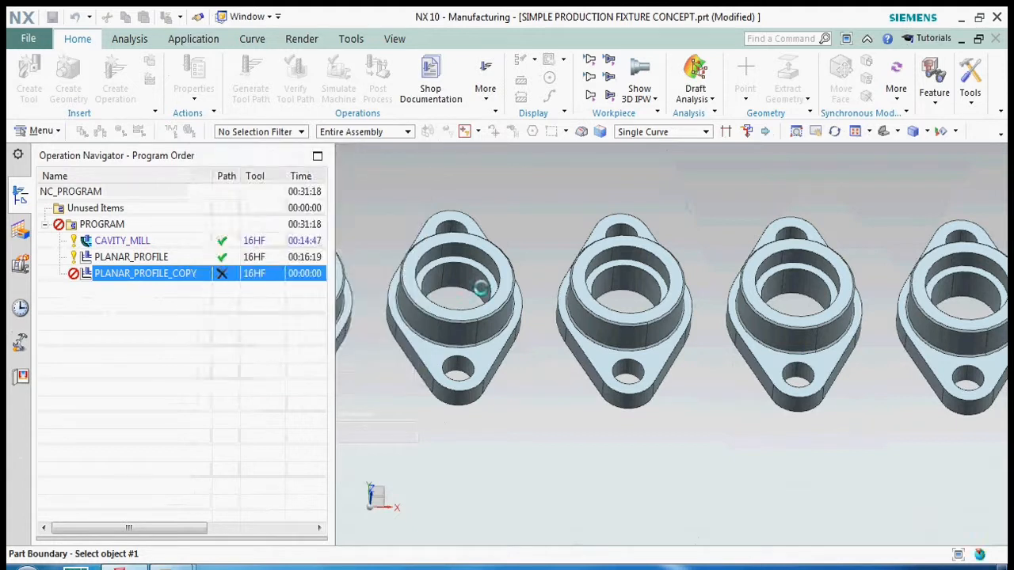
scroll(485, 281, "up", 5)
left_click(491, 263)
type(".5")
left_click(333, 443)
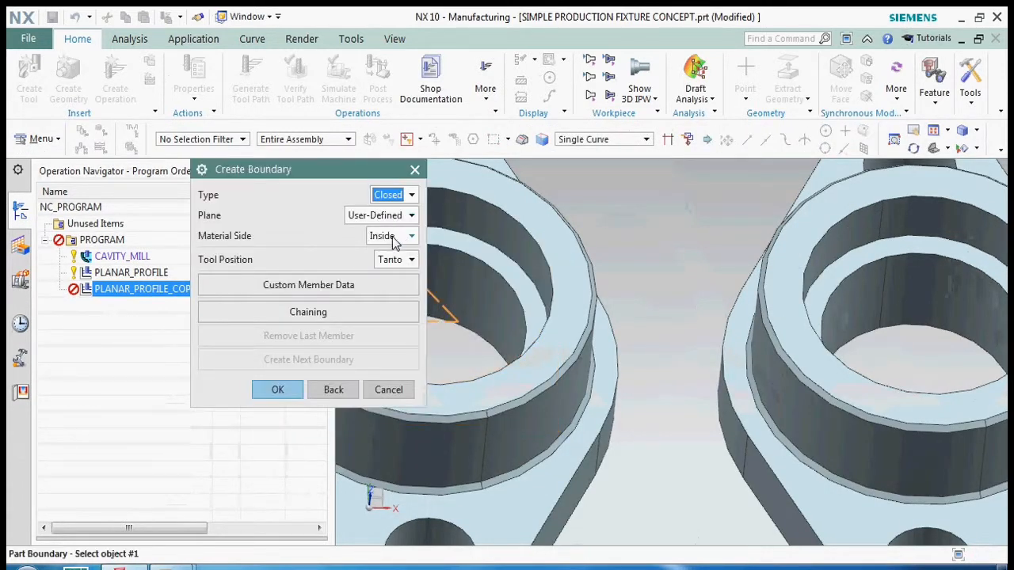
- Set the material side to Outside and create separate part boundaries from the lower bore edges of the first two flanges
scroll(600, 302, "down", 5)
scroll(491, 281, "up", 5)
left_click(471, 277)
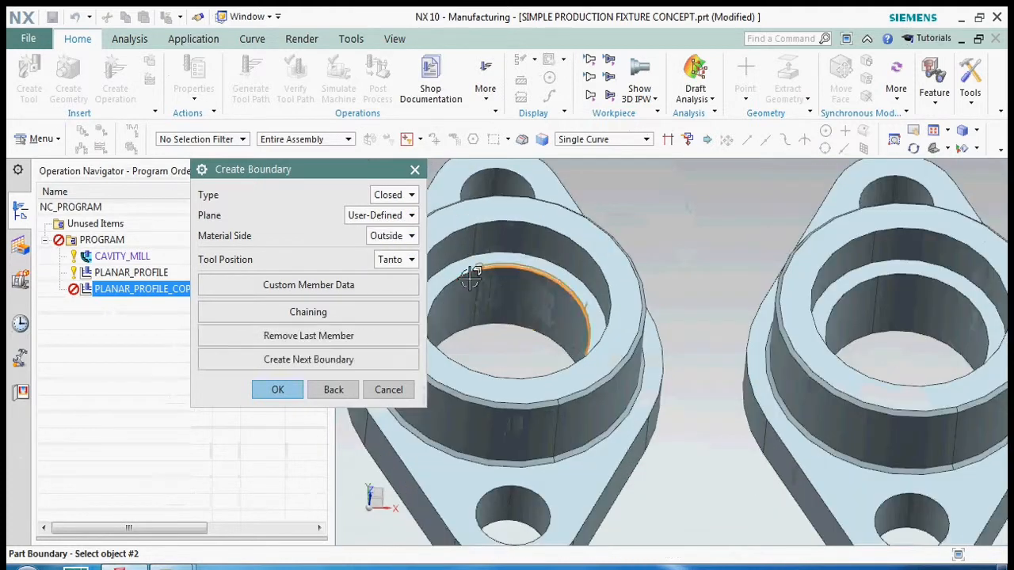
left_click(360, 359)
scroll(539, 313, "down", 4)
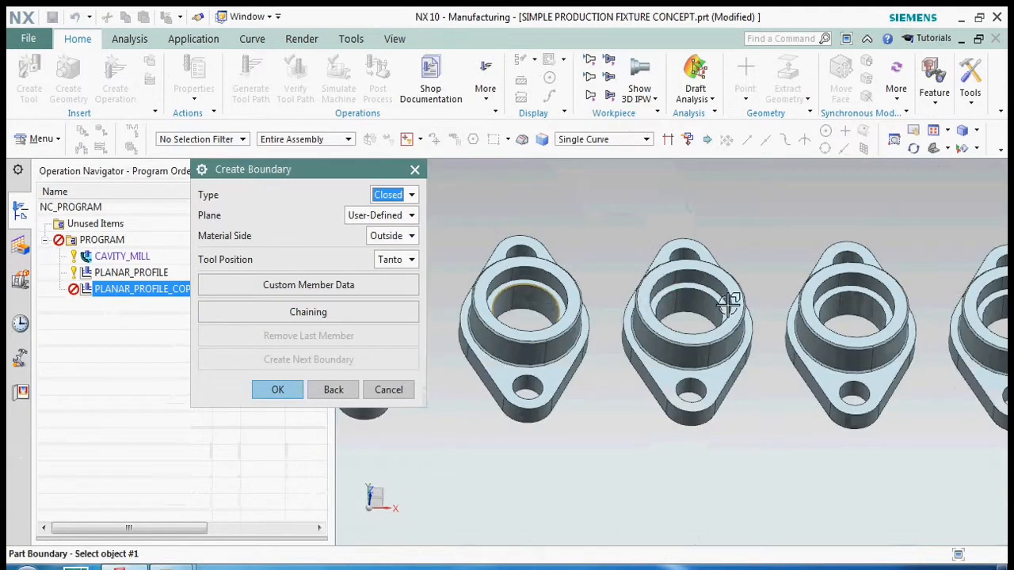
scroll(565, 290, "down", 2)
scroll(511, 287, "up", 5)
left_click(478, 292)
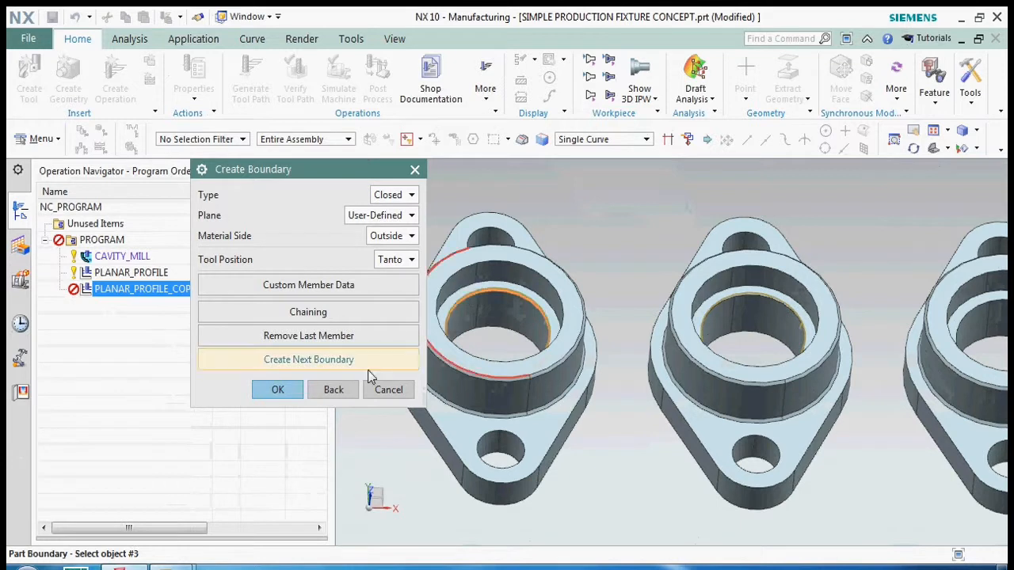
- Create separate part boundaries from the lower bore edges of the third and fourth flanges
scroll(486, 356, "down", 4)
scroll(665, 285, "up", 5)
left_click(621, 291)
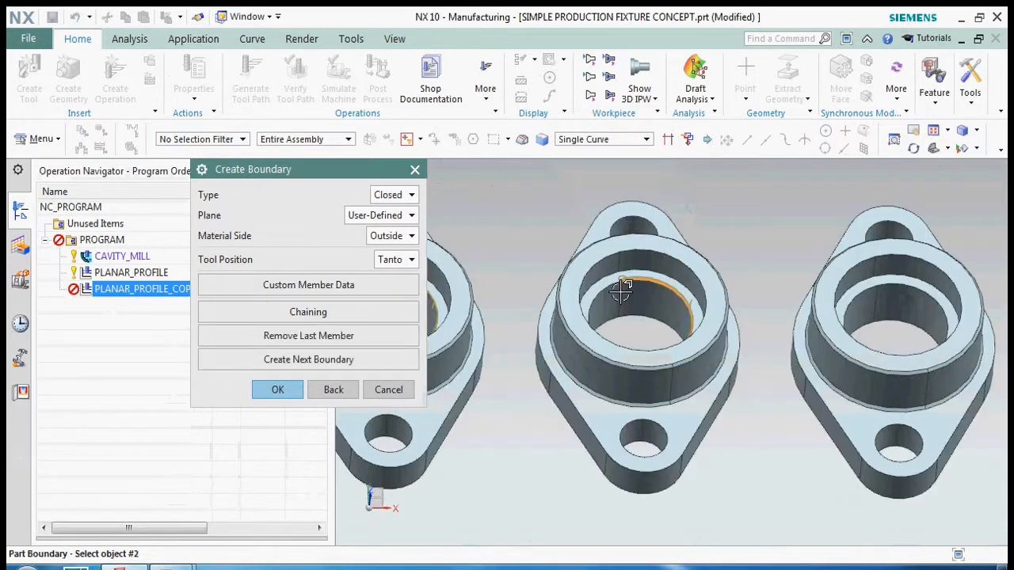
left_click(385, 359)
scroll(538, 333, "down", 4)
scroll(713, 285, "up", 5)
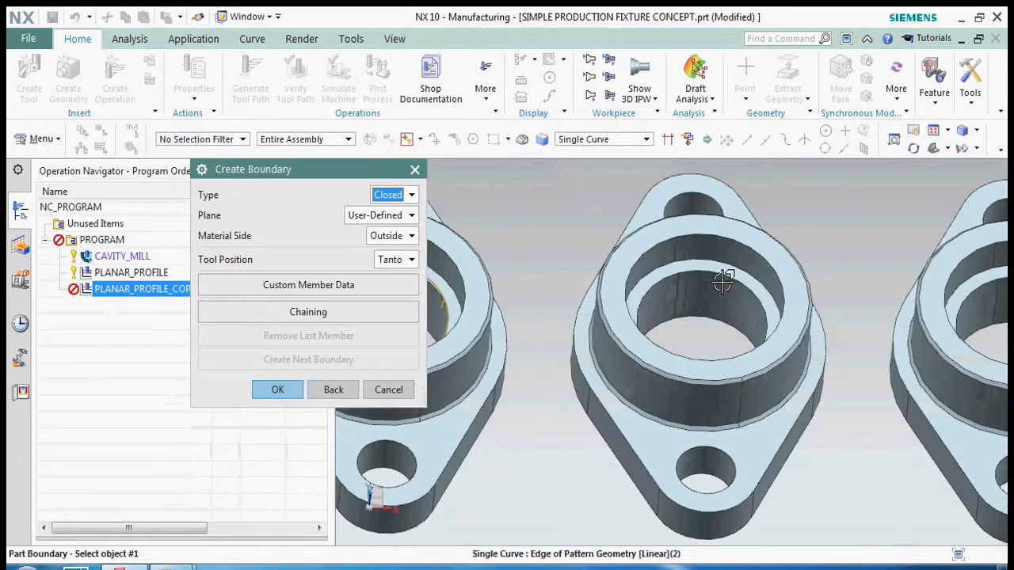
left_click(724, 278)
left_click(374, 335)
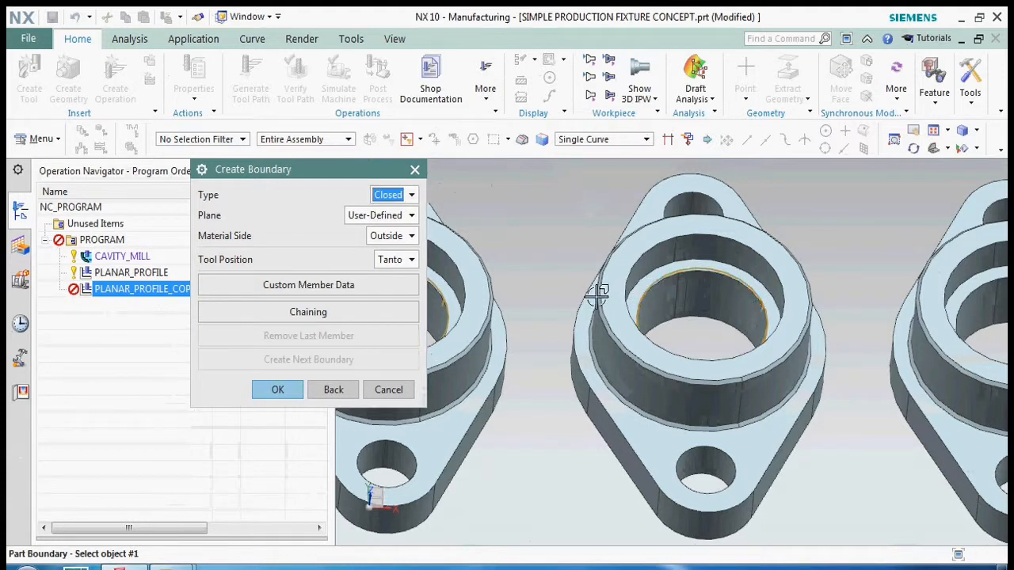
- Create separate part boundaries from the lower bore edges of the last two flanges and accept all part boundaries
scroll(595, 290, "down", 4)
scroll(706, 289, "up", 5)
left_click(707, 293)
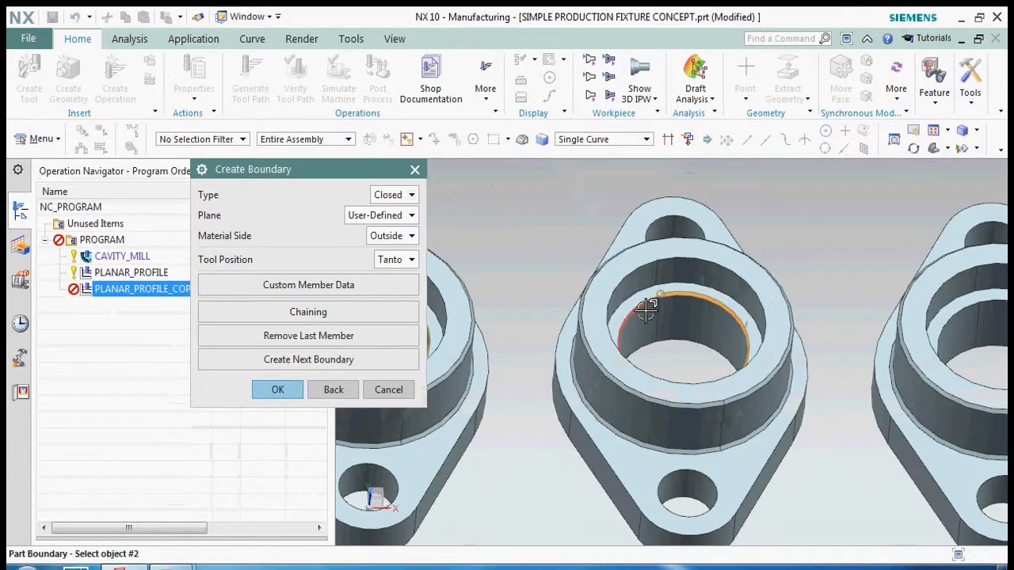
left_click(395, 360)
scroll(673, 351, "down", 4)
scroll(824, 309, "up", 5)
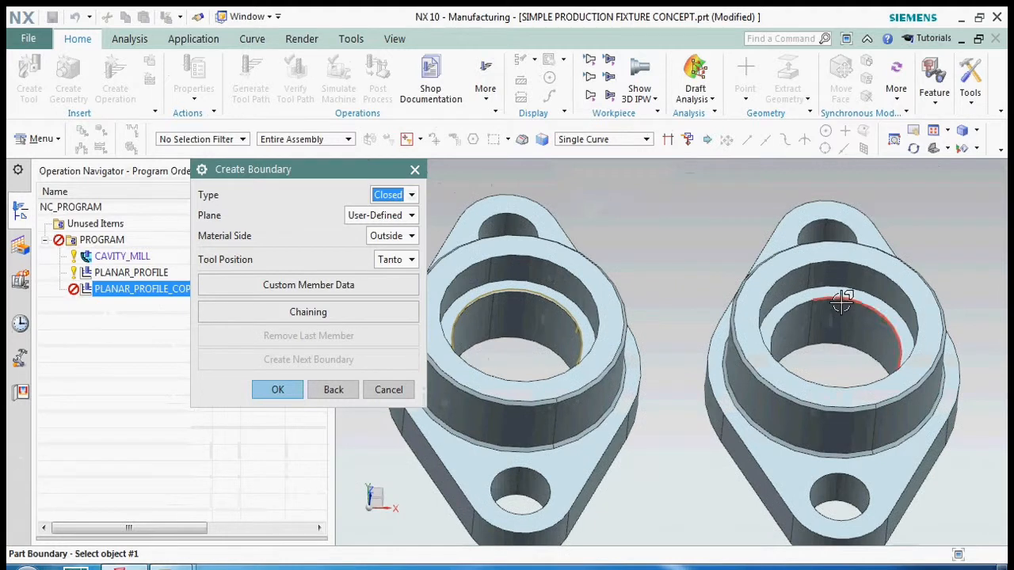
left_click(801, 303)
left_click(256, 387)
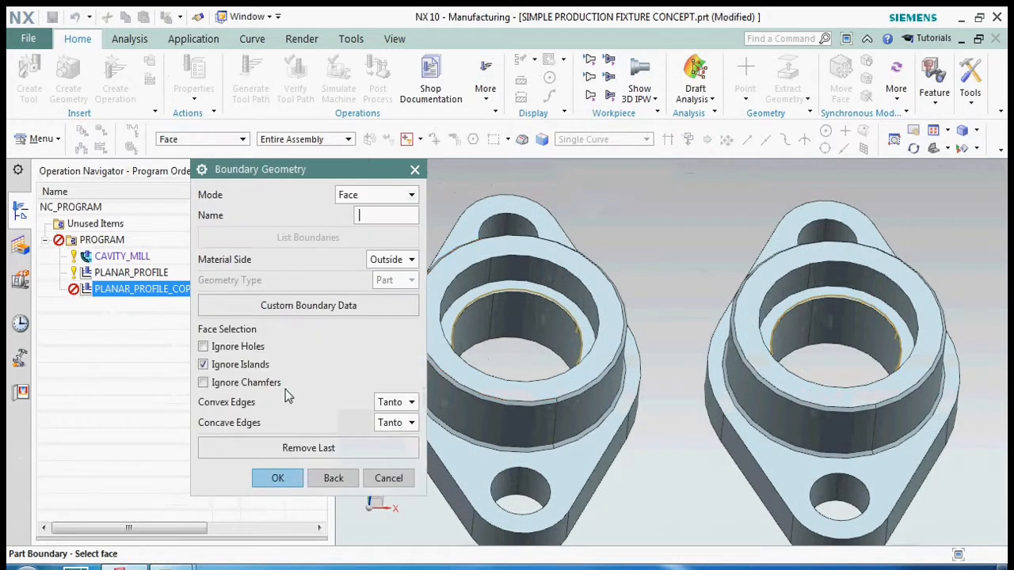
left_click(279, 479)
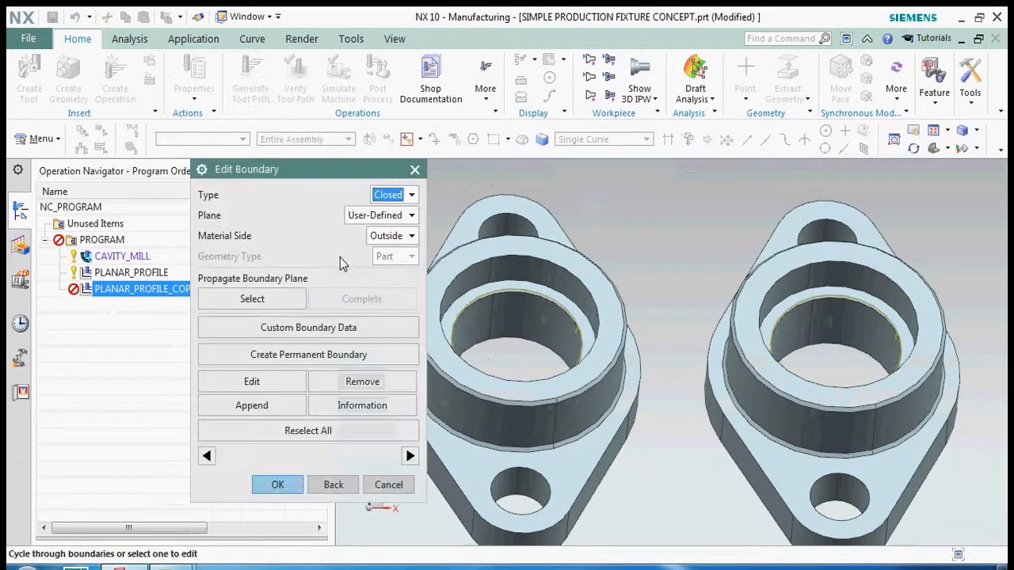
left_click(277, 484)
- Redefine the floor plane of the copied planar profile operation from another flange face
left_click(376, 357)
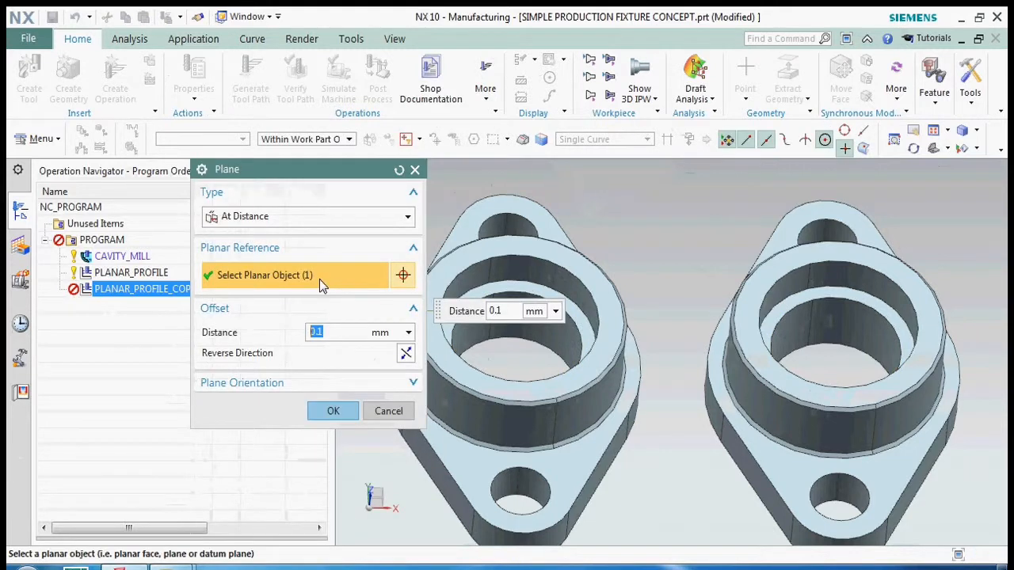
left_click(297, 223)
left_click(293, 236)
middle_click_drag(852, 395, 806, 397)
left_click(750, 362)
middle_click(883, 393)
- Generate the tool path of the copied planar profile operation and accept the operation
scroll(776, 276, "down", 4)
scroll(802, 388, "down", 4)
scroll(664, 360, "up", 4)
scroll(578, 351, "down", 3)
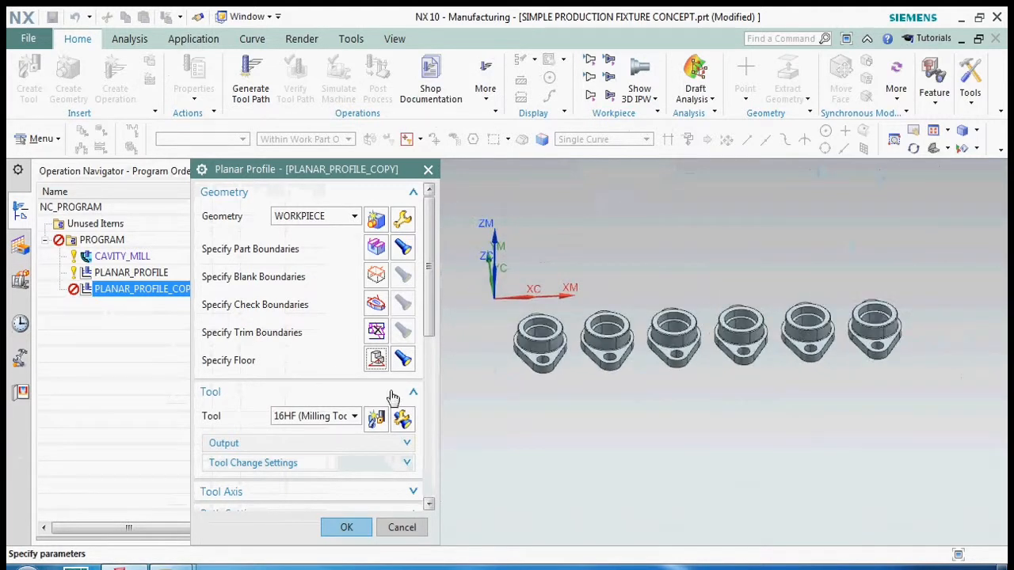
scroll(363, 447, "down", 6)
scroll(267, 504, "down", 3)
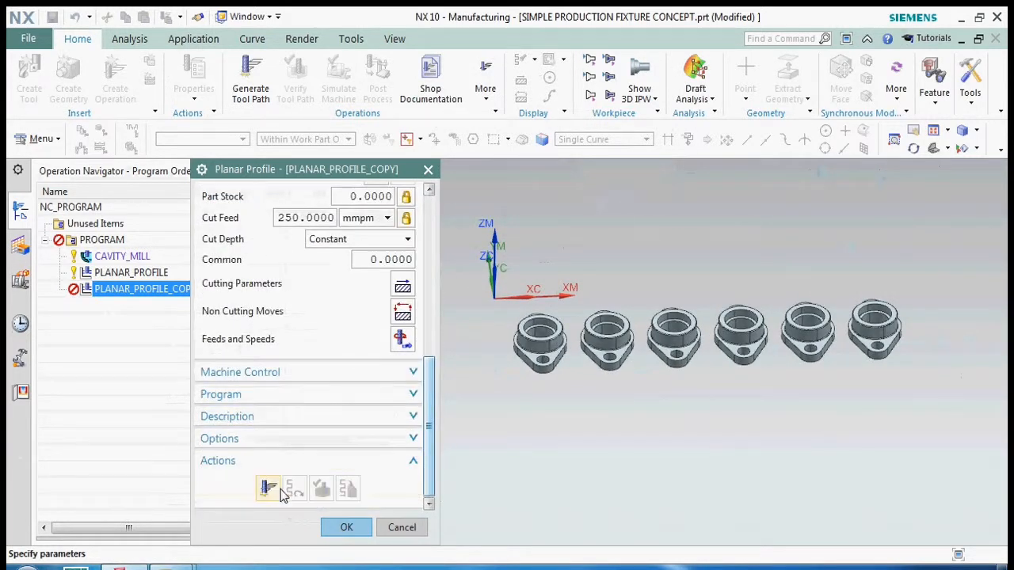
middle_click_drag(565, 340, 564, 321)
left_click(342, 528)
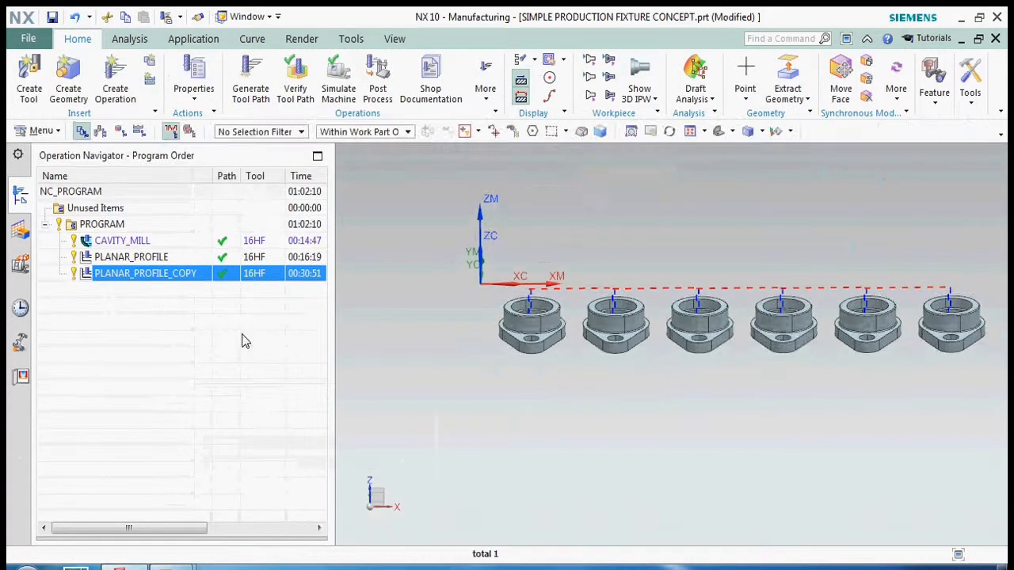
middle_click_drag(449, 324, 530, 340)
- Insert a mill_contour Z-level profile operation after the copied planar profile operation
left_click(209, 276)
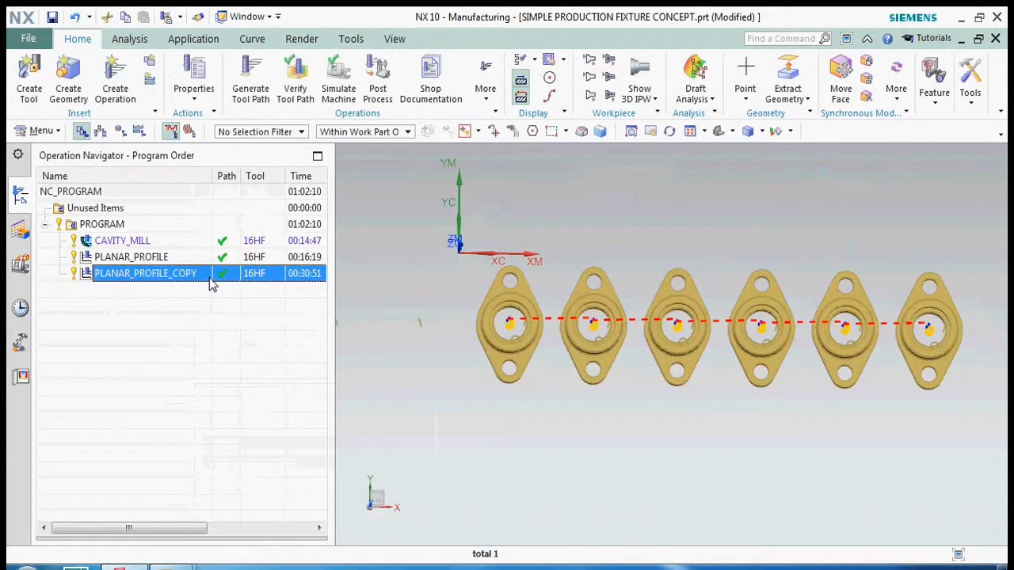
right_click(211, 277)
mouse_move(260, 413)
left_click(362, 407)
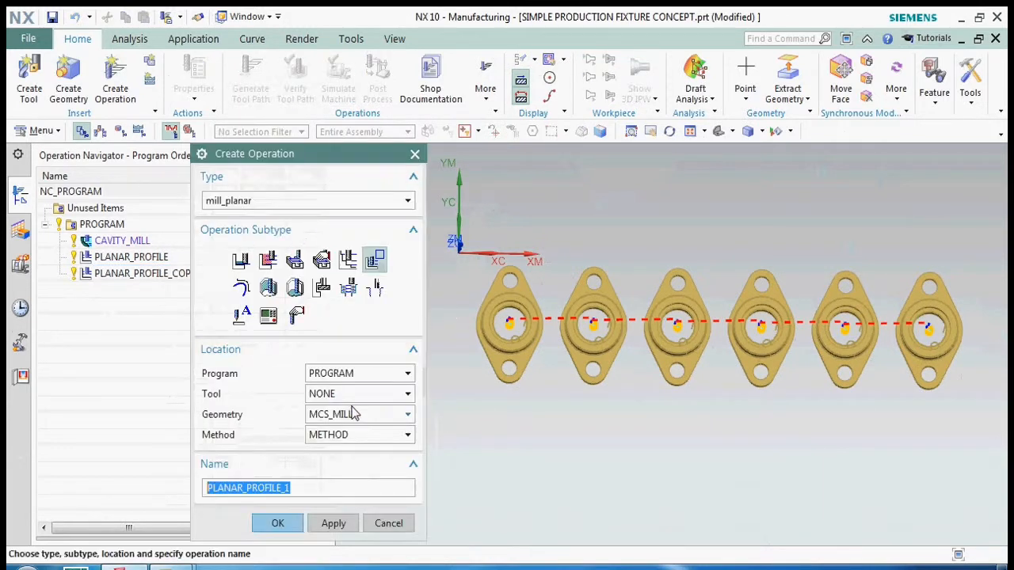
left_click(263, 203)
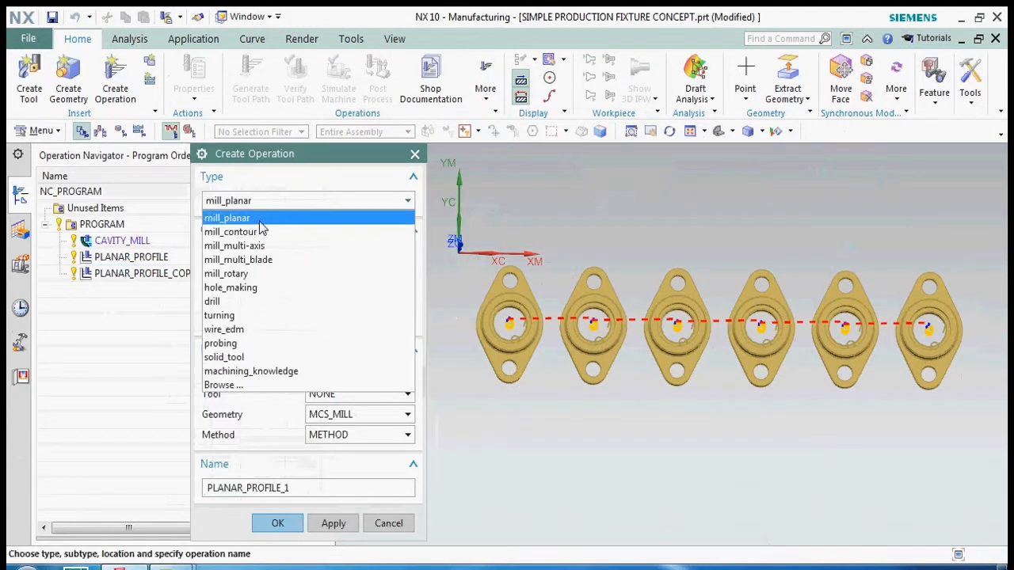
left_click(262, 230)
left_click(342, 262)
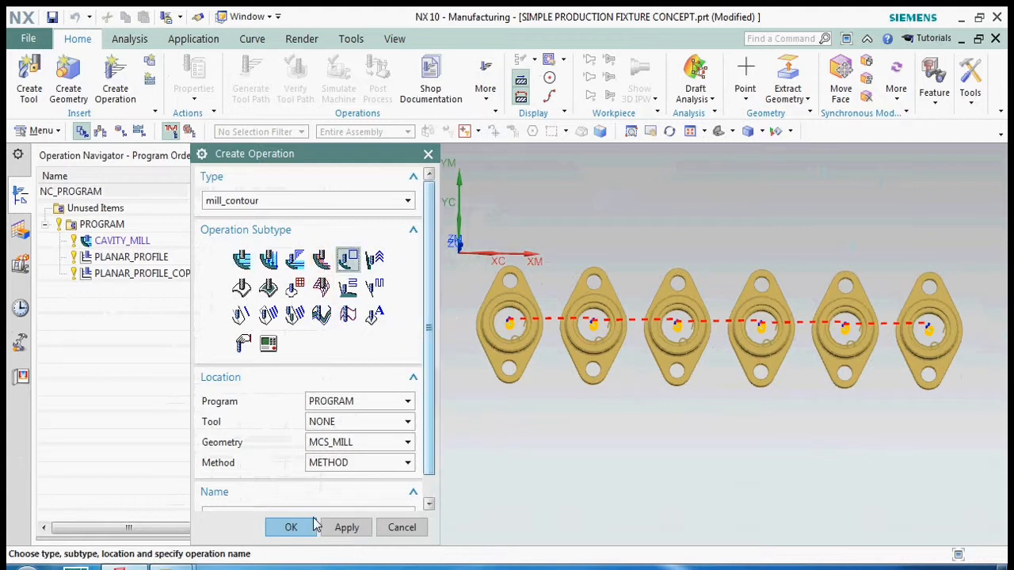
left_click(287, 526)
- Begin specifying the cut area with the two outer boss wall faces of the first flange
left_click(332, 244)
left_click(375, 288)
middle_click_drag(517, 321, 540, 276)
scroll(544, 273, "up", 3)
left_click(592, 275)
scroll(601, 282, "up", 2)
left_click(738, 388)
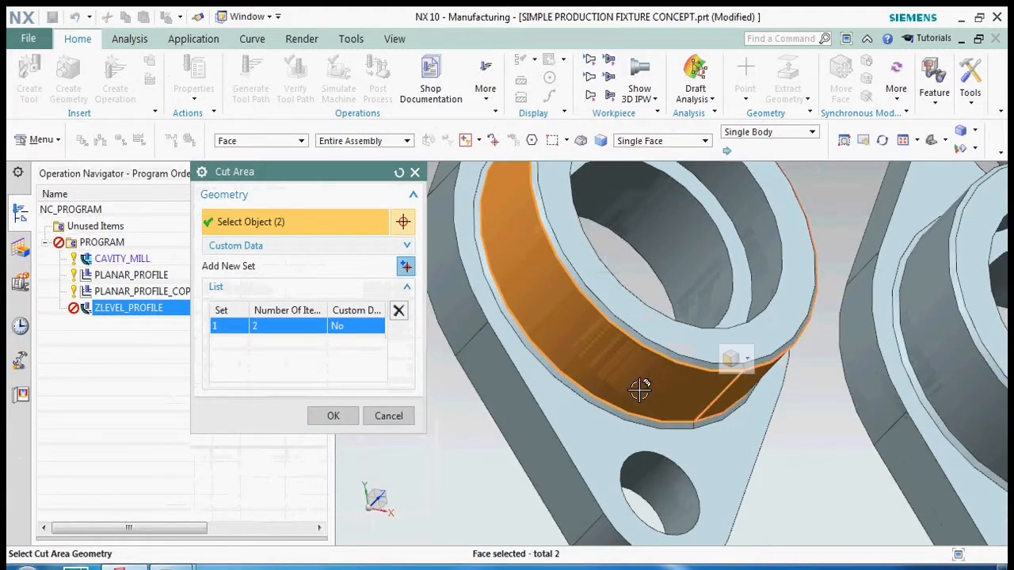
- Add the first flange's two narrow faces around the boss base and its upper flange face to the cut area
scroll(639, 390, "down", 5)
scroll(644, 305, "up", 8)
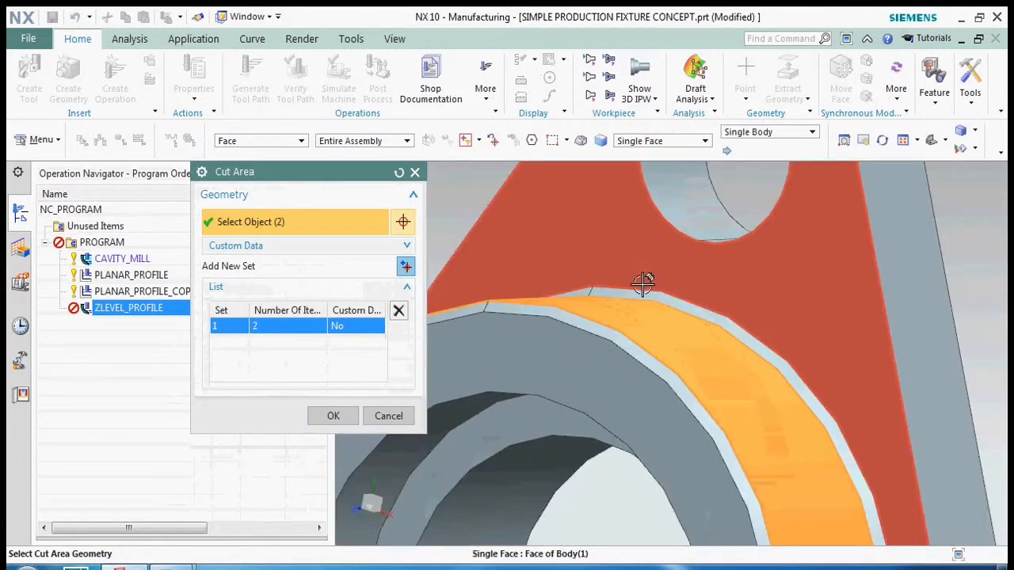
left_click(629, 289)
left_click(587, 292)
left_click(612, 257)
scroll(635, 278, "down", 8)
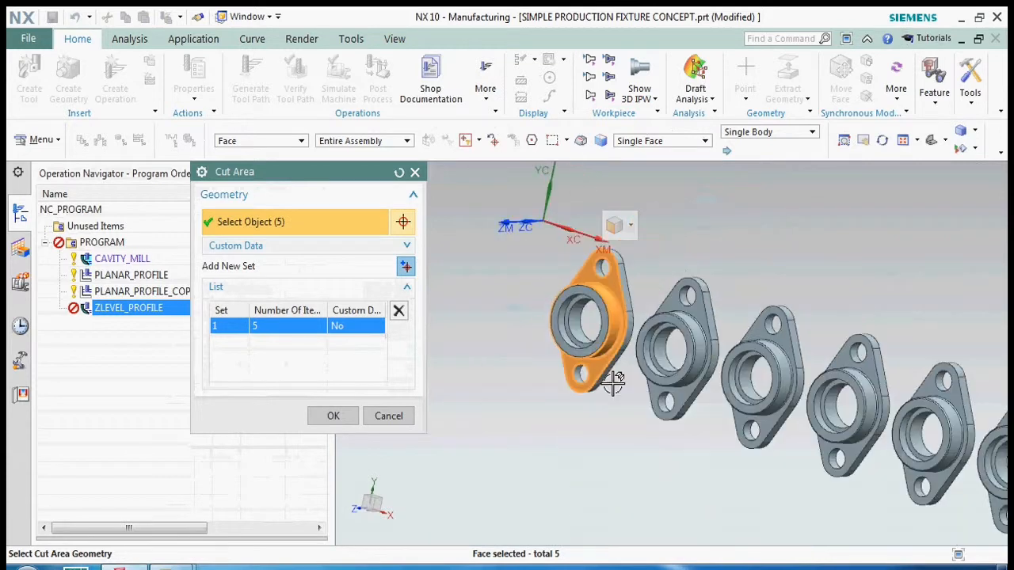
- Add the second flange's outer boss walls, narrow boss base faces and upper flange face to the cut area
scroll(612, 382, "up", 10)
scroll(566, 340, "down", 10)
scroll(710, 369, "up", 8)
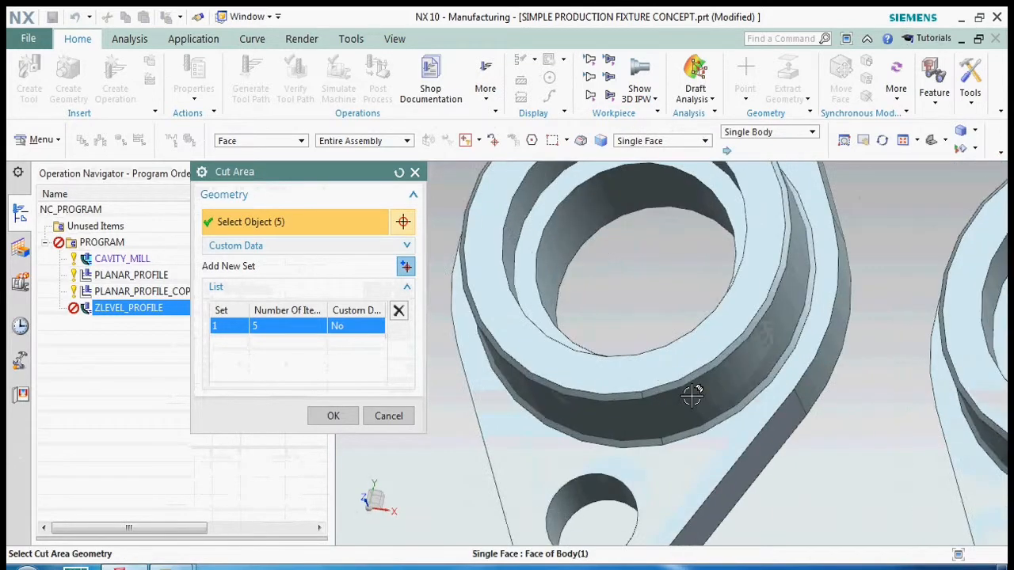
scroll(691, 395, "up", 3)
left_click(706, 390)
left_click(591, 437)
left_click(654, 480)
left_click(604, 484)
scroll(578, 313, "down", 6)
left_click(604, 400)
- Deselect the narrow chamfer face at the underside of the second flange's bore from the cut area
scroll(594, 342, "down", 4)
middle_click_drag(646, 376, 584, 372)
scroll(584, 380, "up", 5)
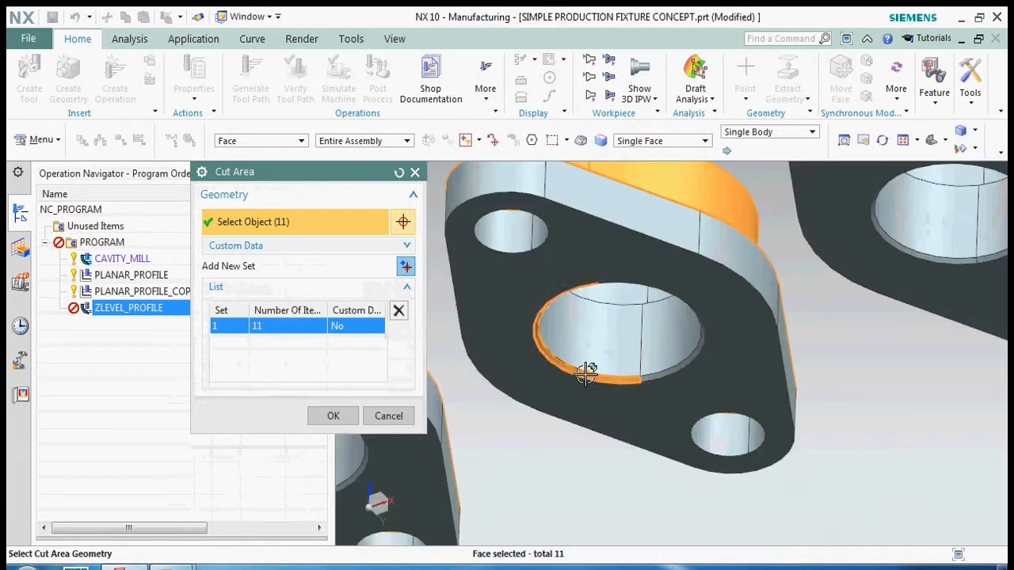
left_click(583, 372, "shift")
- Add the two outer boss wall faces of the third flange to the cut area
scroll(585, 372, "down", 5)
middle_click_drag(679, 362, 719, 421)
scroll(683, 304, "up", 5)
left_click(726, 336)
left_click(782, 337)
left_click(819, 354)
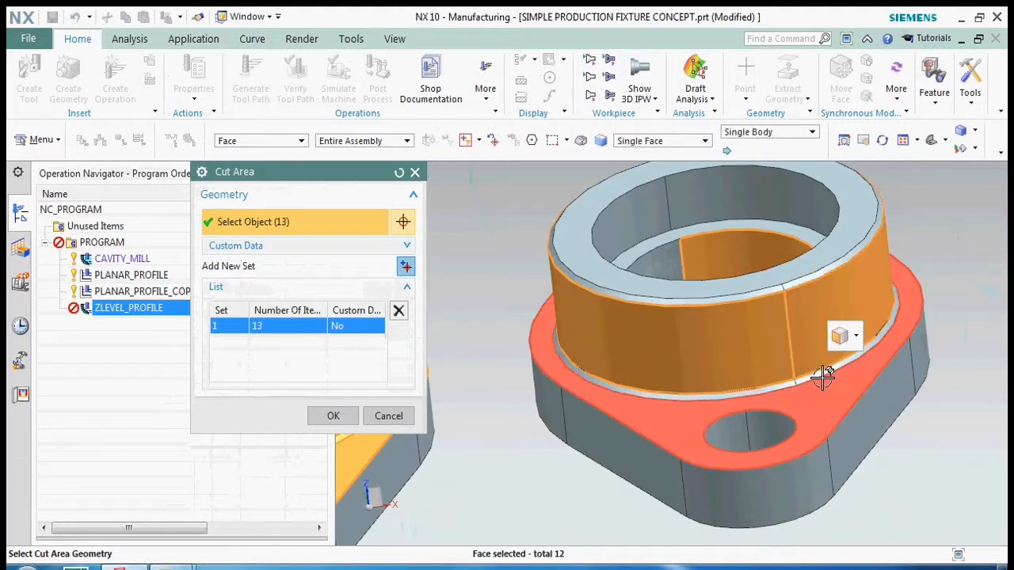
left_click(733, 258, "shift")
left_click(825, 366)
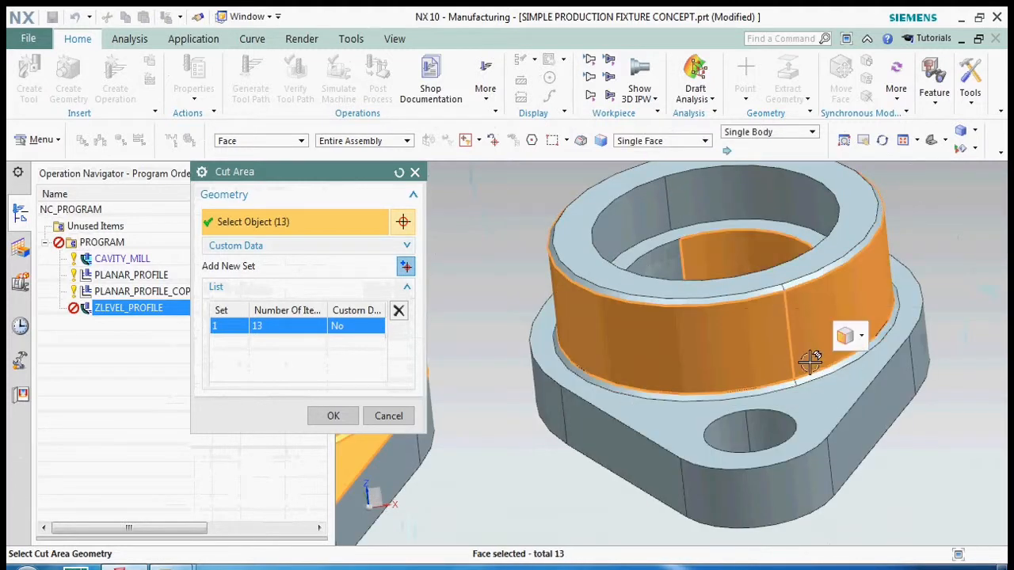
left_click(704, 267, "shift")
- Add the third flange's two narrow boss base faces and its upper flange face to the cut area
left_click(814, 379)
left_click(786, 387)
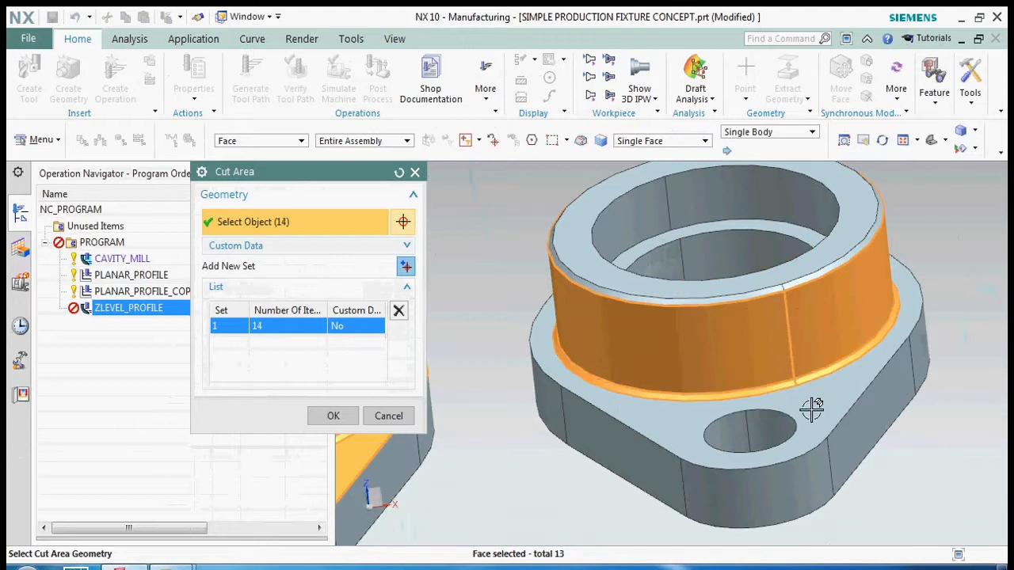
left_click(810, 410)
- Add the fourth flange's upper rim chamfers, outer boss walls, narrow boss base faces and upper flange face to the cut area
scroll(656, 397, "down", 5)
scroll(836, 360, "up", 5)
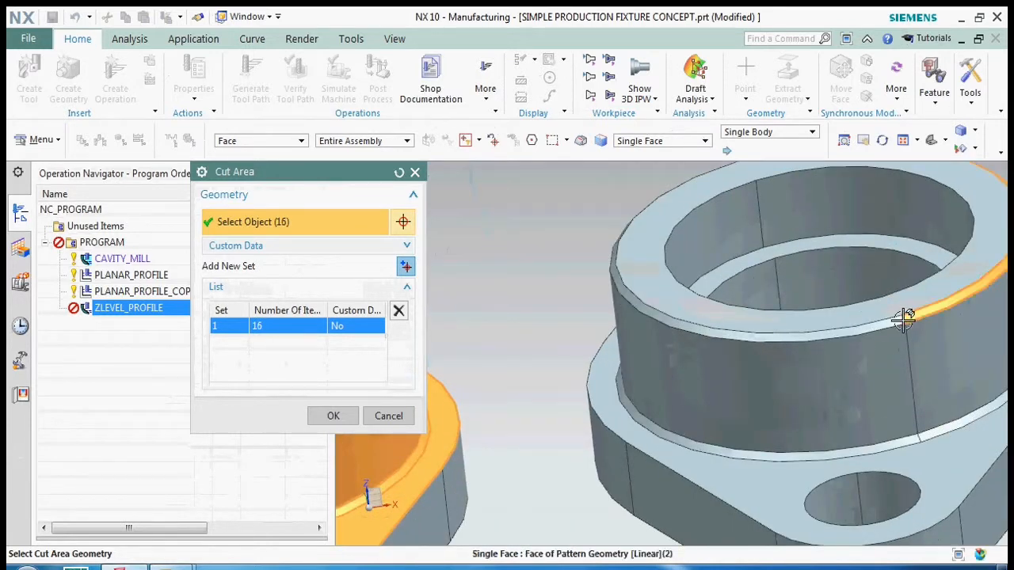
left_click(889, 320)
left_click(921, 362)
left_click(856, 386)
left_click(929, 434)
left_click(901, 441)
left_click(890, 462)
- Add the fifth flange's outer boss walls, narrow boss base faces and upper flange face to the cut area
scroll(656, 418, "down", 8)
scroll(752, 384, "up", 5)
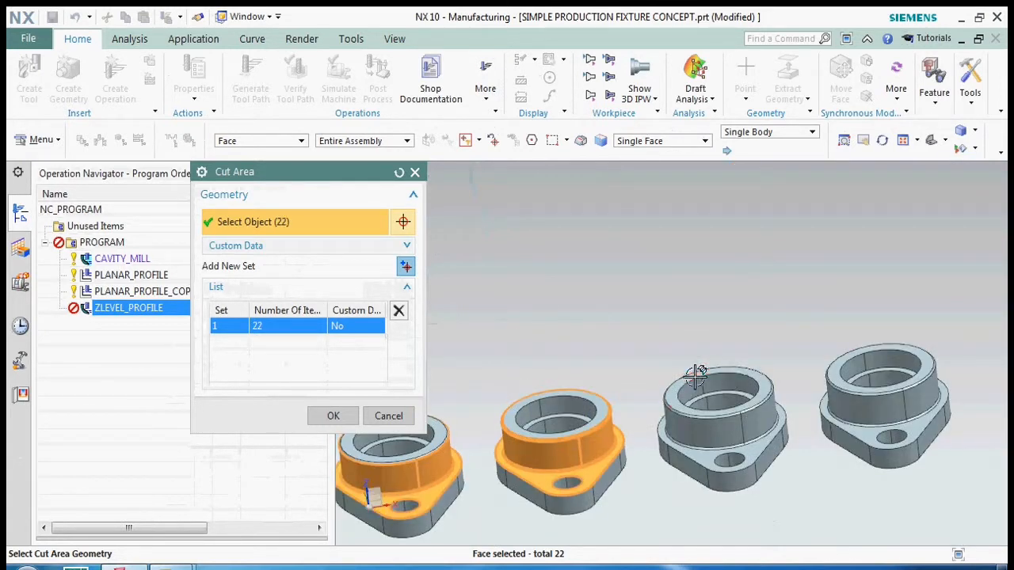
scroll(707, 385, "up", 5)
left_click(713, 431)
left_click(672, 441)
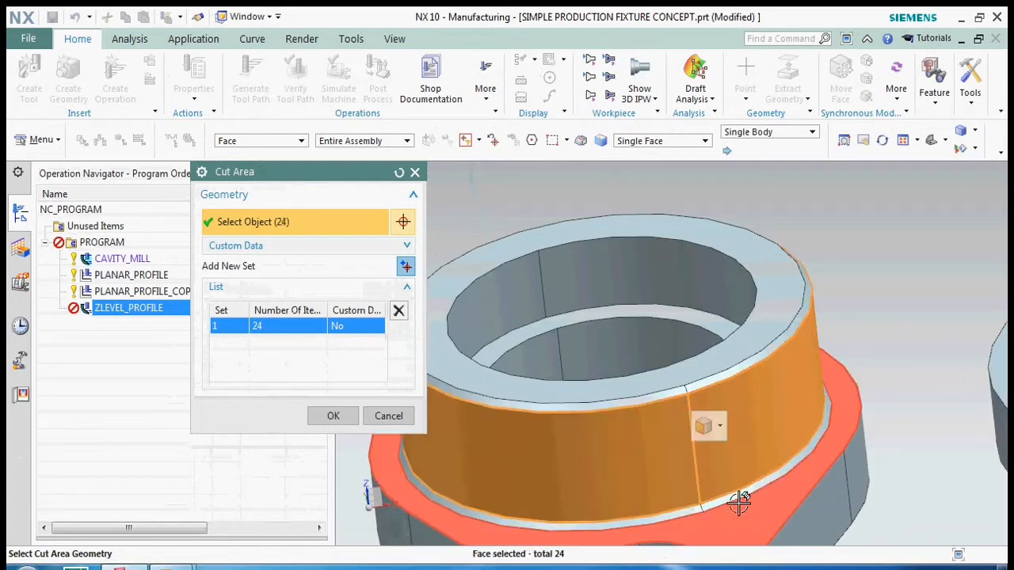
left_click(733, 500)
left_click(690, 510)
left_click(688, 525)
scroll(591, 416, "down", 5)
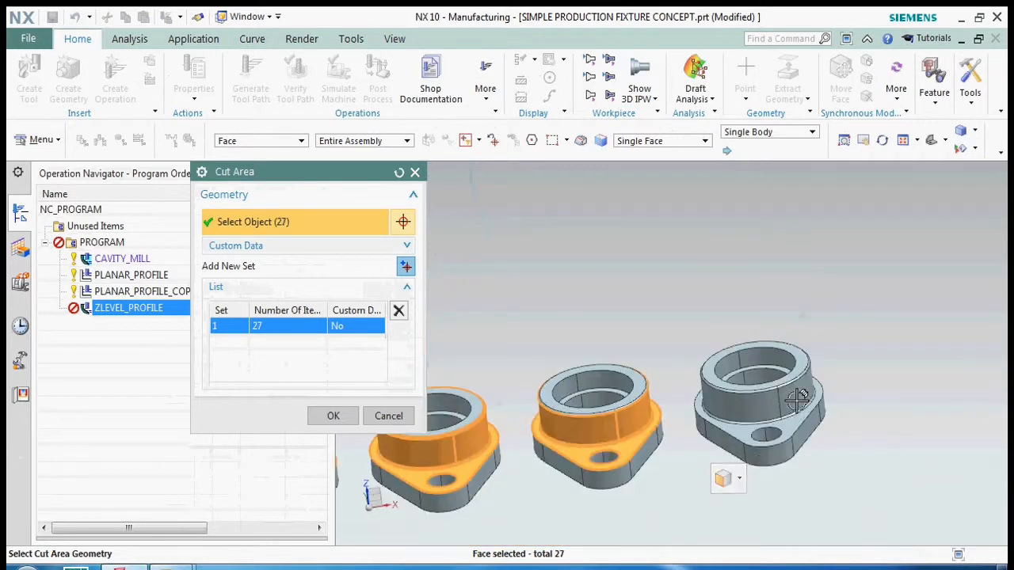
- Add the sixth flange's upper rim chamfers, outer boss walls, narrow boss base faces and upper flange face to the cut area
scroll(797, 401, "up", 5)
left_click(757, 371)
left_click(710, 387)
left_click(756, 412)
left_click(703, 431)
left_click(778, 477)
left_click(766, 469)
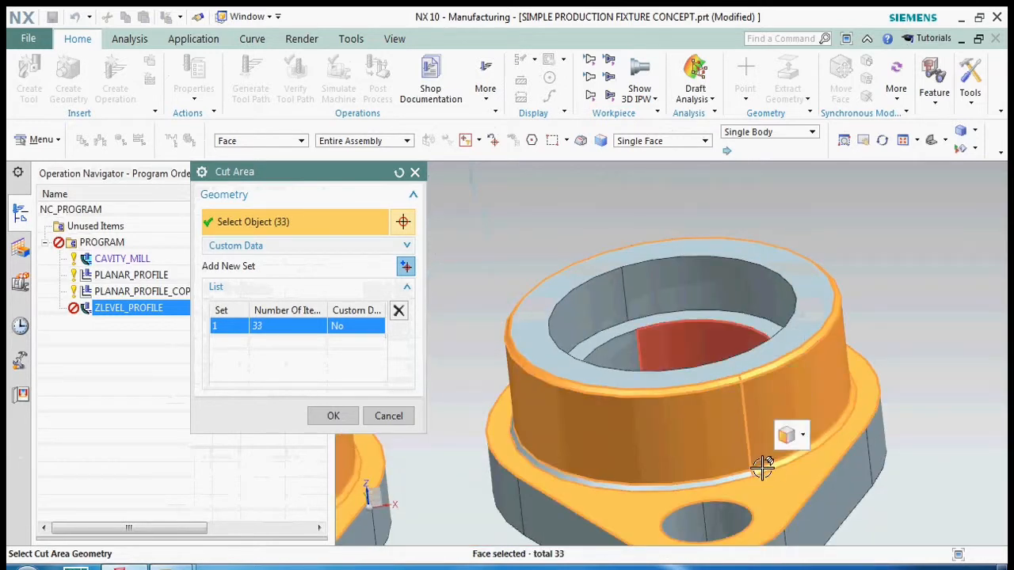
left_click(752, 473)
left_click(744, 473)
- Add the sixth flange's annular top face, upper and lower bore walls and bore ledge to the cut area
left_click(764, 356)
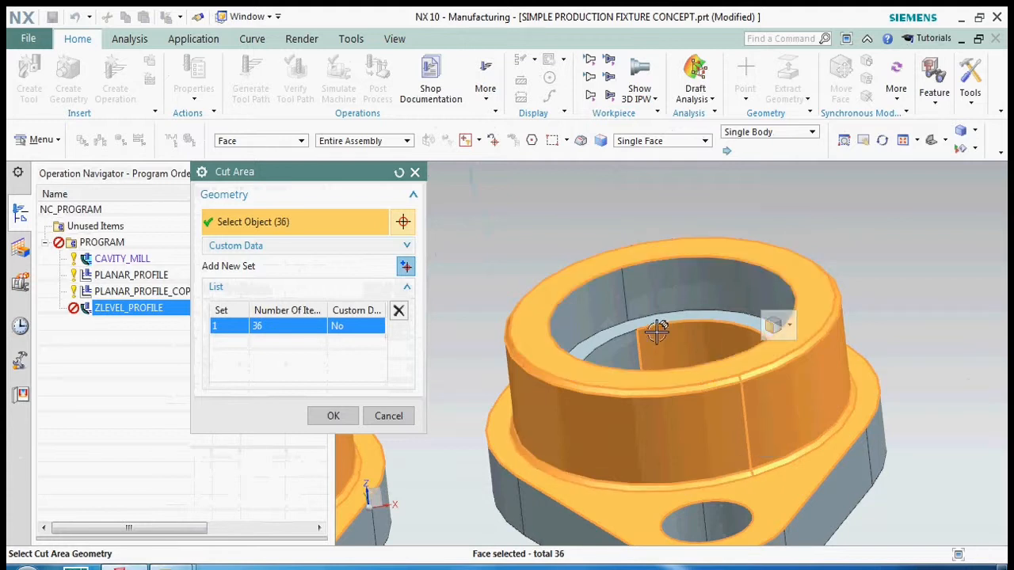
left_click(631, 320)
left_click(640, 294)
left_click(618, 298)
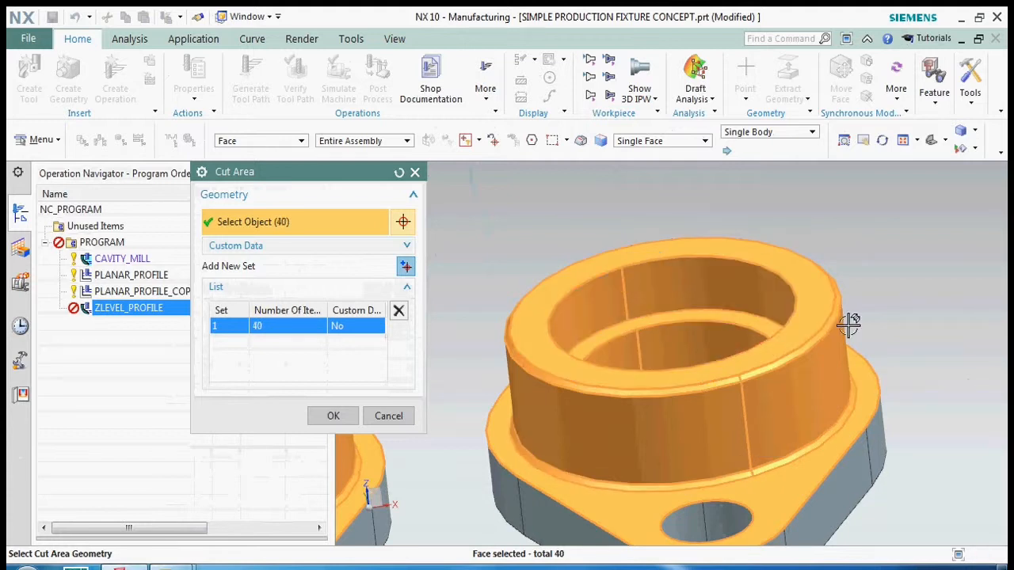
- Add the fifth flange's upper rim chamfers, annular top face, bore walls and bore ledge to the cut area
scroll(858, 331, "down", 5)
scroll(661, 380, "up", 5)
left_click(752, 358)
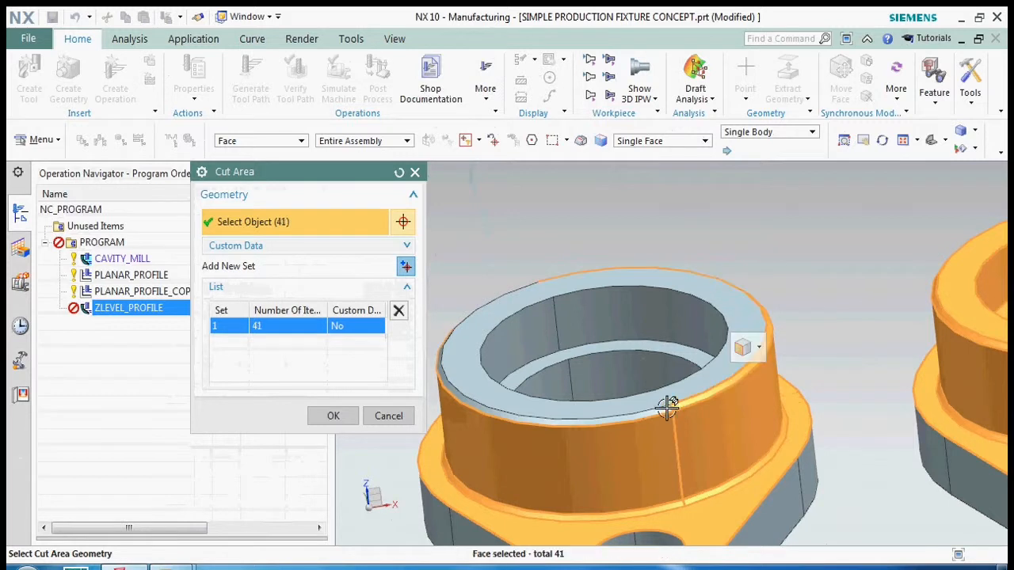
left_click(656, 412)
left_click(651, 329)
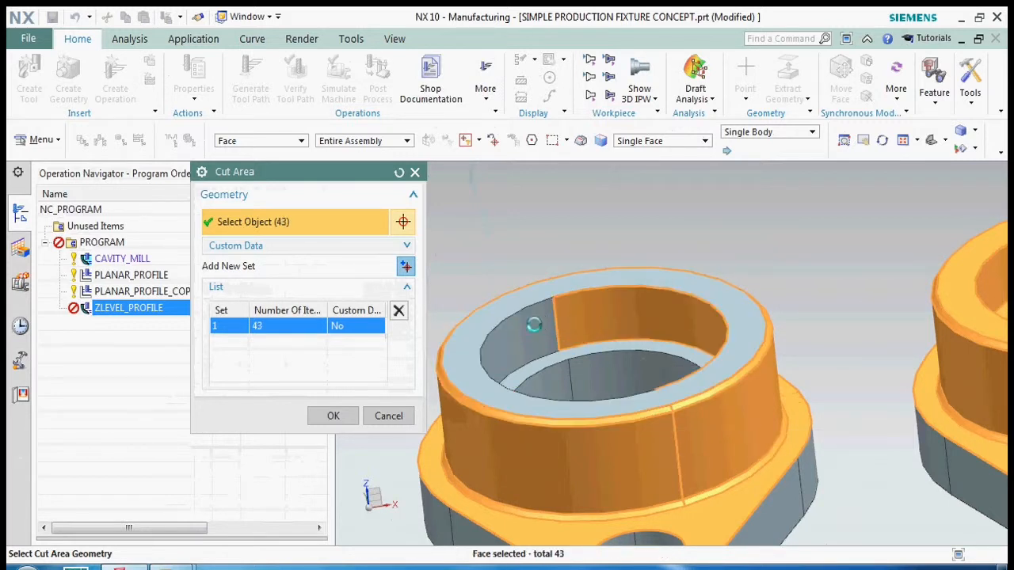
left_click(532, 323)
left_click(511, 310)
left_click(563, 353)
left_click(604, 376)
left_click(557, 382)
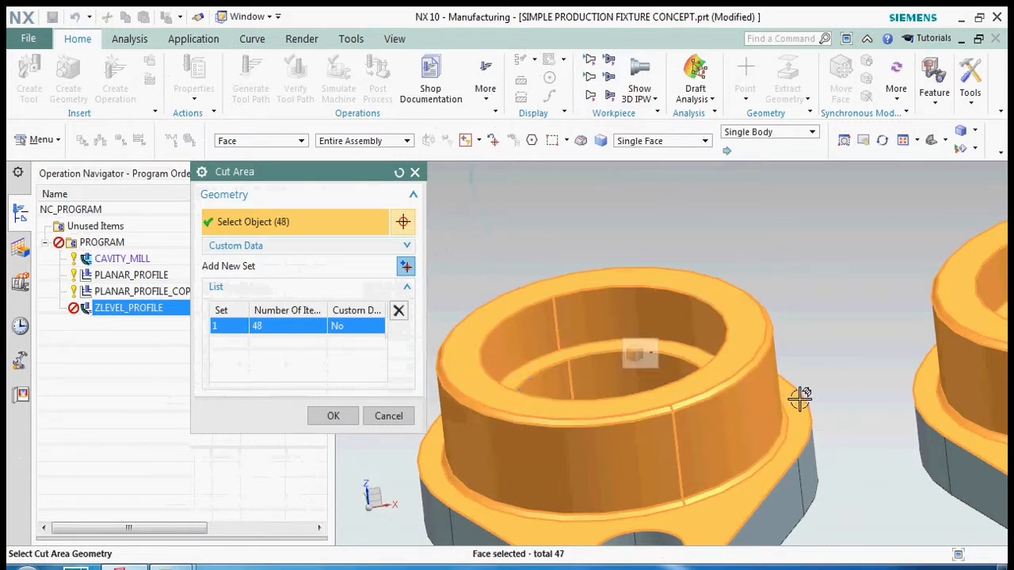
- Add the fourth flange's annular top face, upper and lower bore walls and bore ledge to the cut area
scroll(800, 399, "down", 4)
middle_click_drag(679, 438, 695, 464)
scroll(491, 362, "up", 2)
left_click(493, 365)
left_click(494, 383)
left_click(480, 394)
left_click(512, 407)
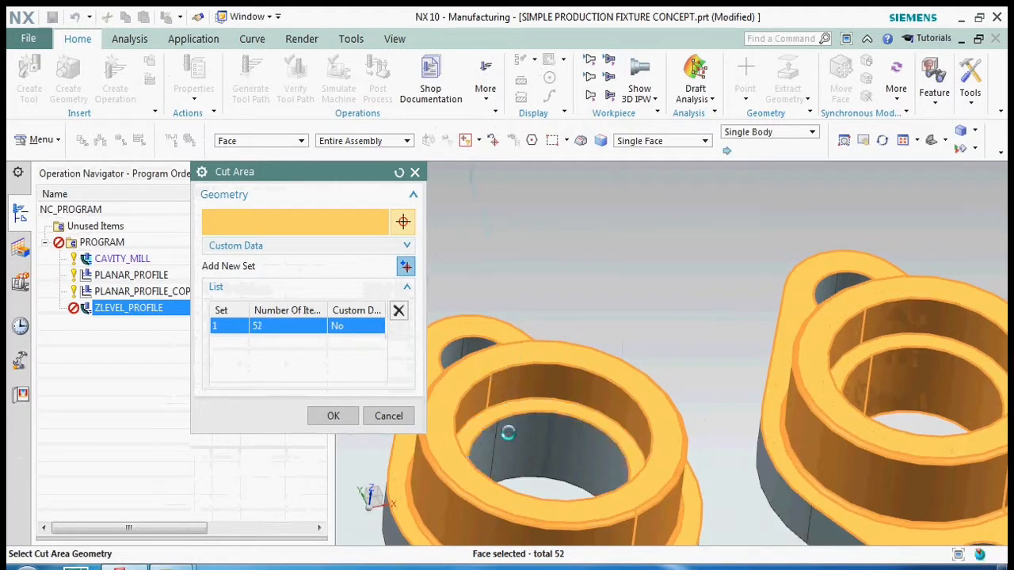
left_click(483, 440)
- Add the third flange's upper rim chamfers, annular top face, bore walls and bore ledge to the cut area
scroll(701, 354, "down", 4)
scroll(499, 411, "up", 5)
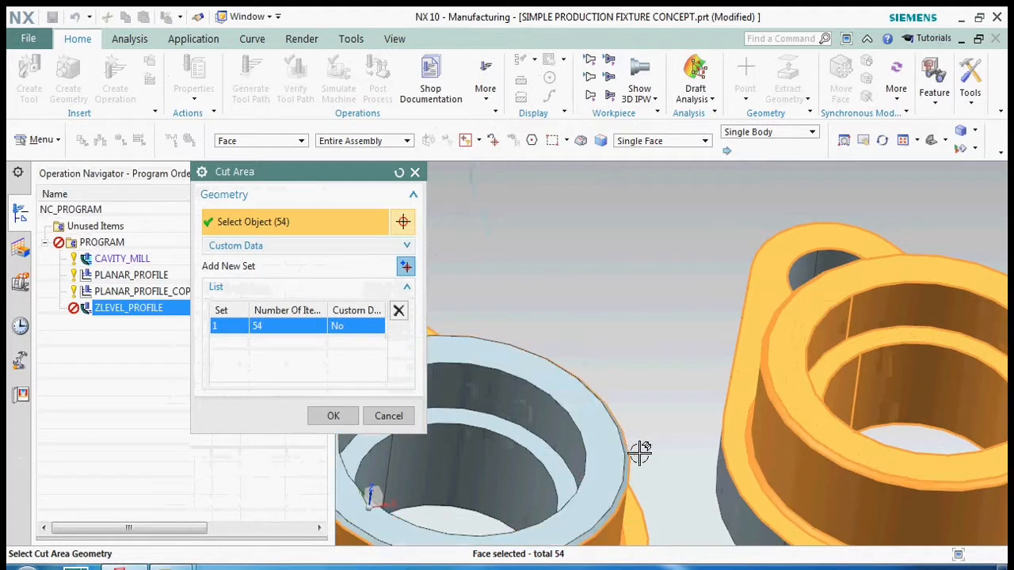
left_click(571, 445)
left_click(540, 449)
left_click(532, 466)
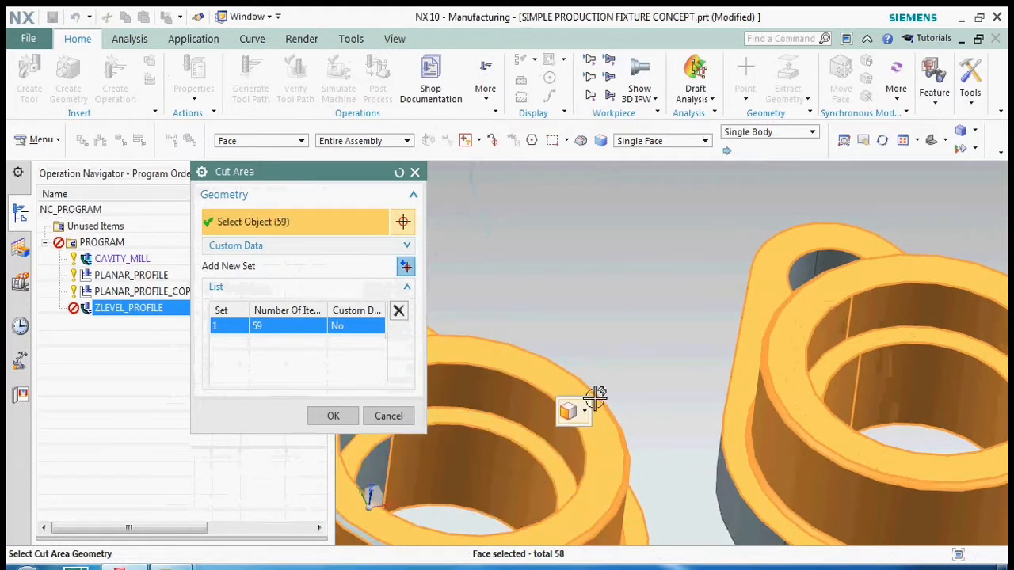
scroll(642, 334, "down", 4)
scroll(576, 475, "up", 3)
scroll(504, 409, "up", 2)
left_click(514, 448)
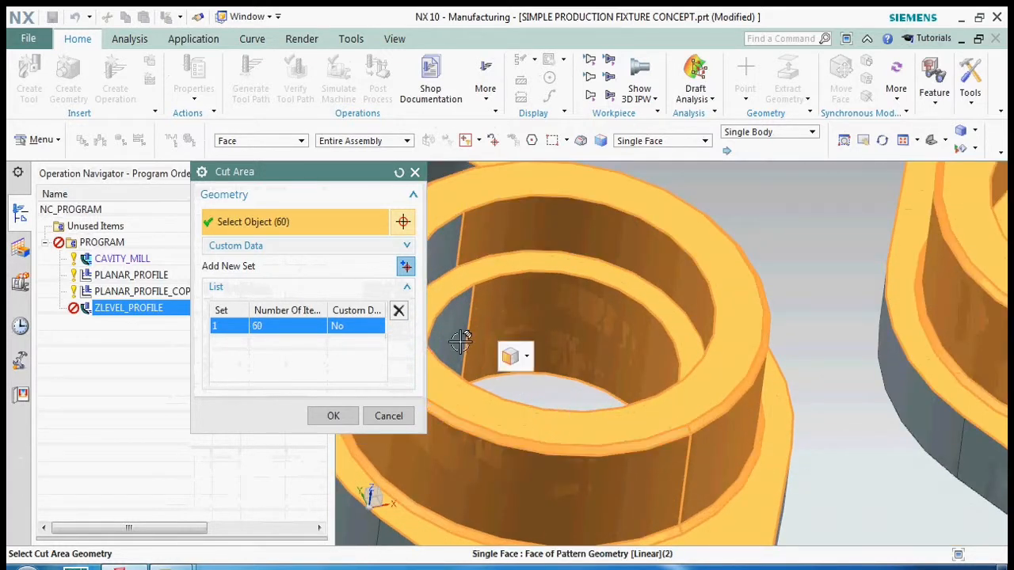
left_click(459, 339)
left_click(451, 269)
- Add the second flange's annular top face, bore walls, bore ledge and upper rim chamfers to the cut area
scroll(535, 277, "down", 4)
scroll(747, 358, "up", 2)
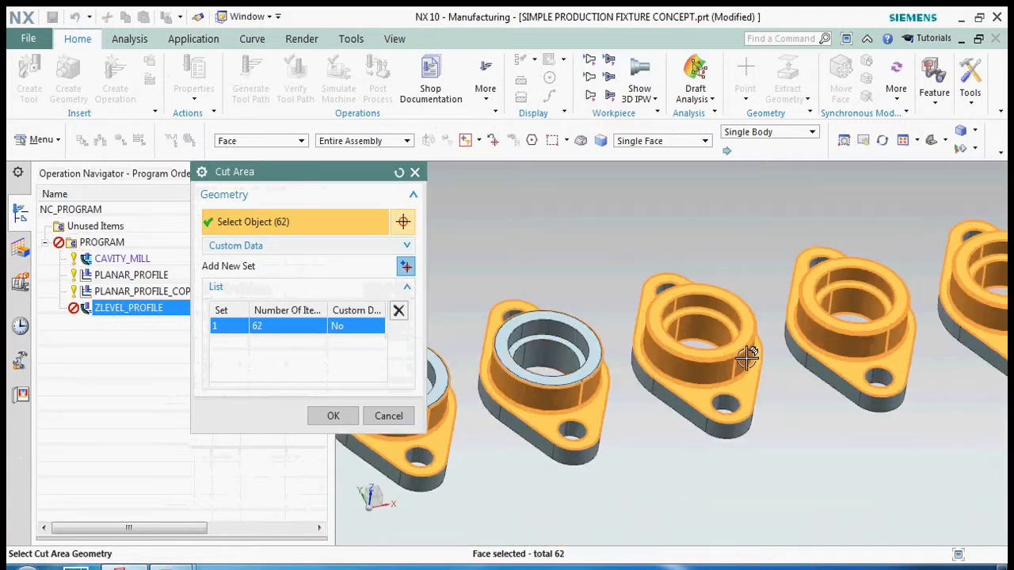
scroll(530, 337, "up", 3)
left_click(485, 320)
left_click(509, 325)
left_click(484, 330)
left_click(510, 347)
left_click(517, 367)
left_click(504, 385)
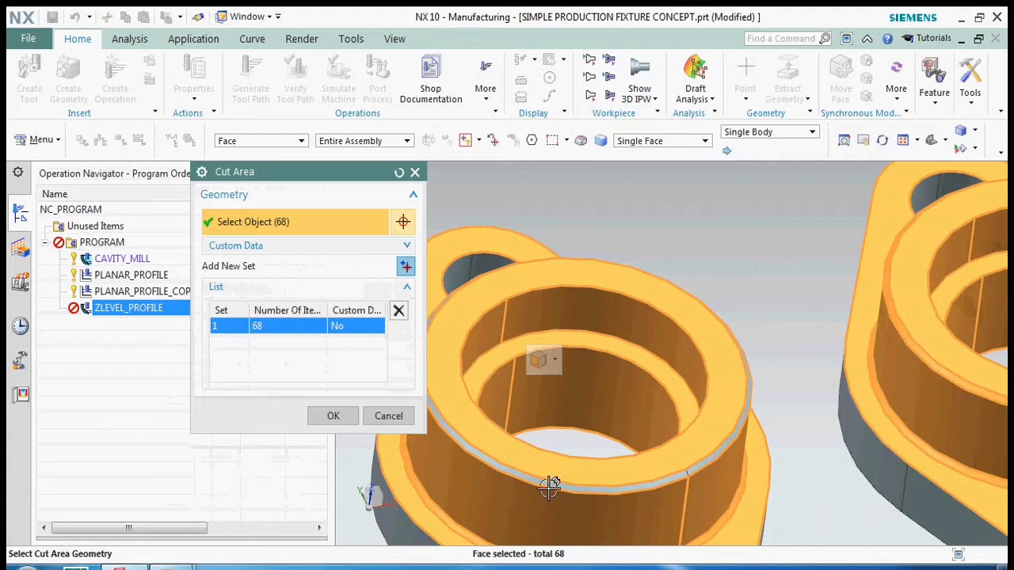
left_click(565, 483)
left_click(737, 432)
- Add the first flange's annular top face, bore walls, bore ledge and upper rim chamfers, and accept the cut area
scroll(911, 412, "down", 4)
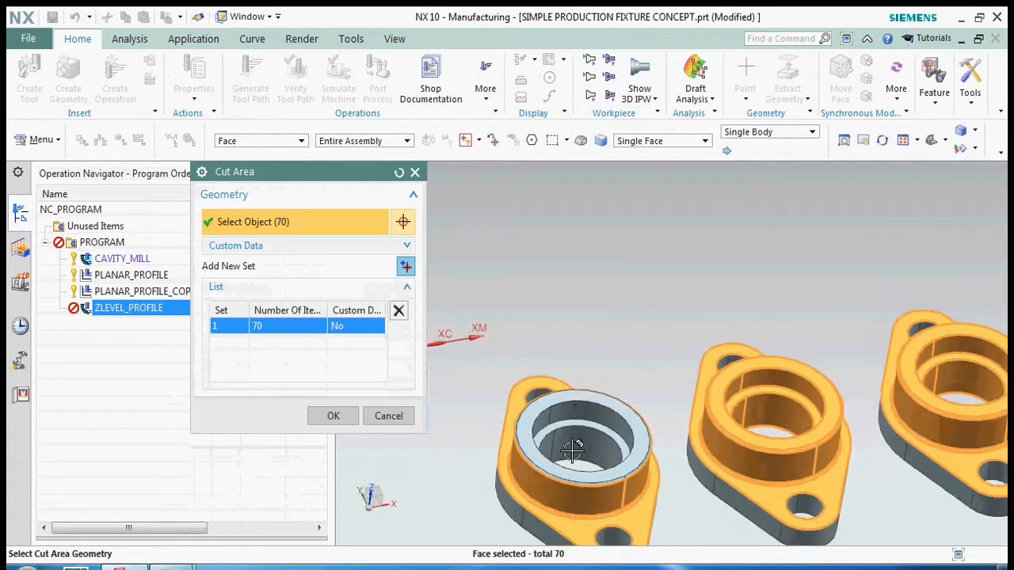
scroll(571, 420, "up", 4)
left_click(548, 371)
left_click(515, 431)
left_click(496, 435)
left_click(531, 462)
left_click(541, 496)
scroll(708, 426, "down", 3)
scroll(708, 441, "up", 4)
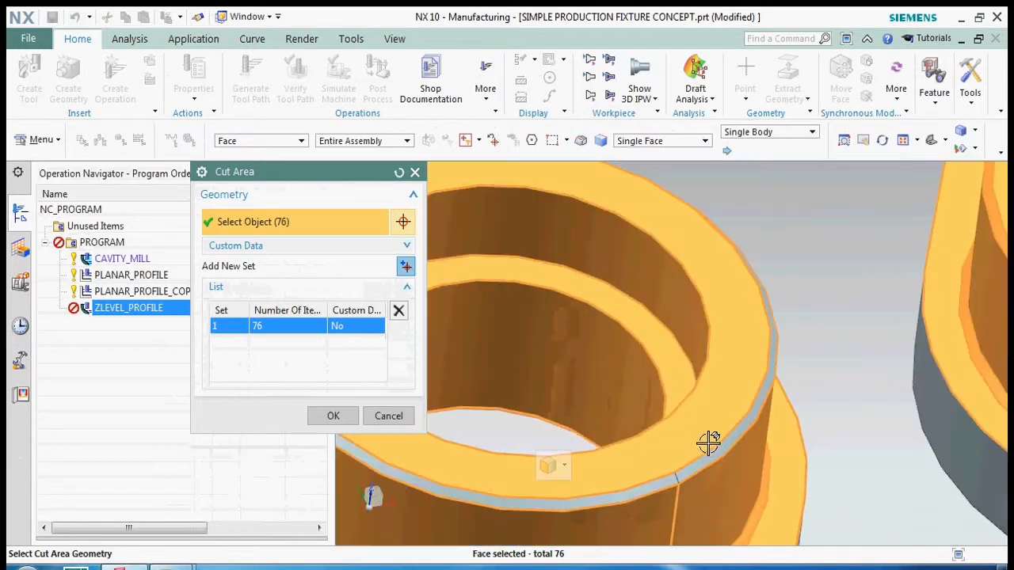
left_click(668, 481)
left_click(668, 481)
scroll(689, 427, "down", 5)
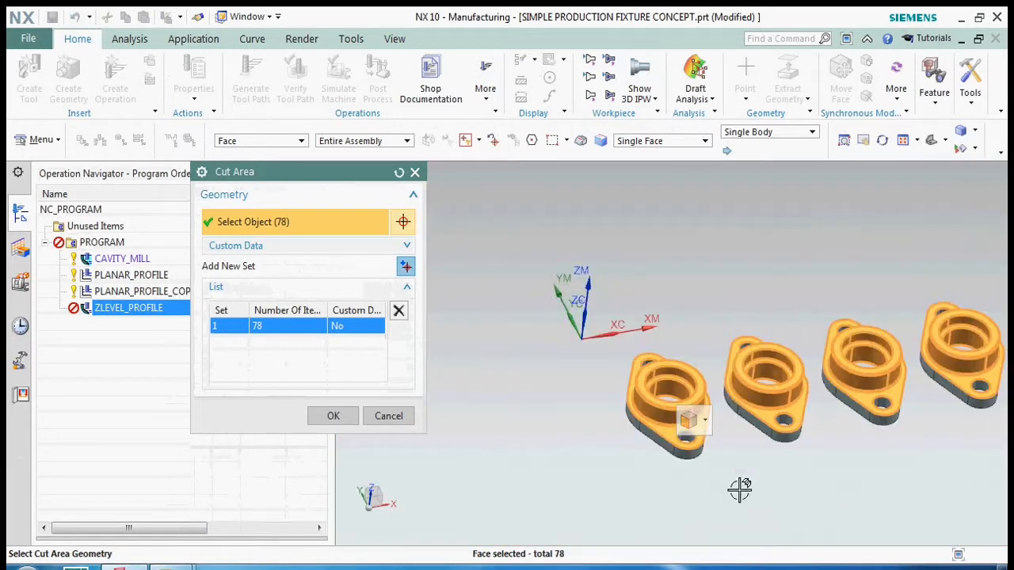
scroll(608, 479, "up", 1)
left_click(352, 419)
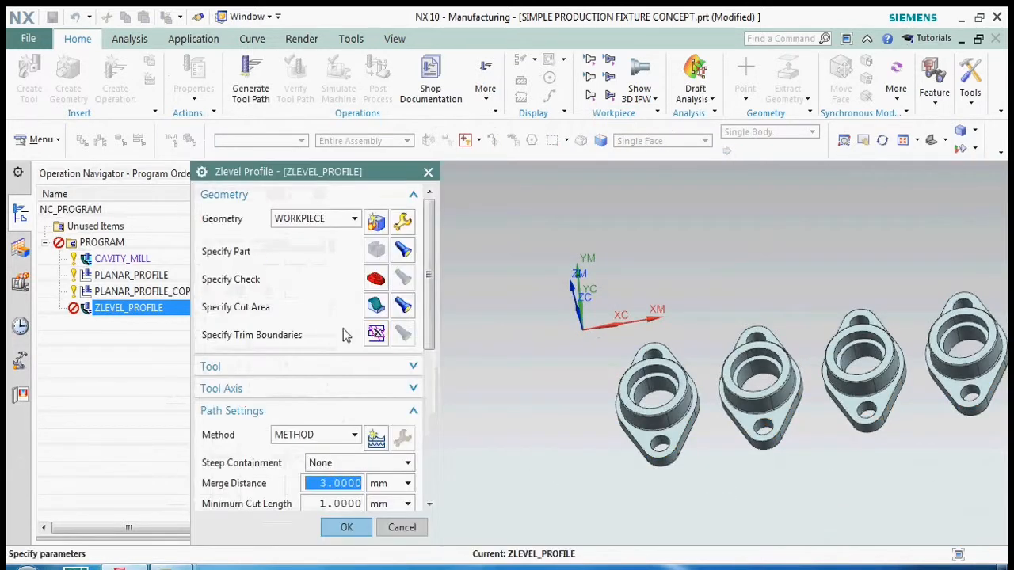
- Create a milling tool named 10FEM with a 10 mm diameter for the Z-level profile operation
left_click(320, 376)
left_click(326, 389)
left_click(375, 390)
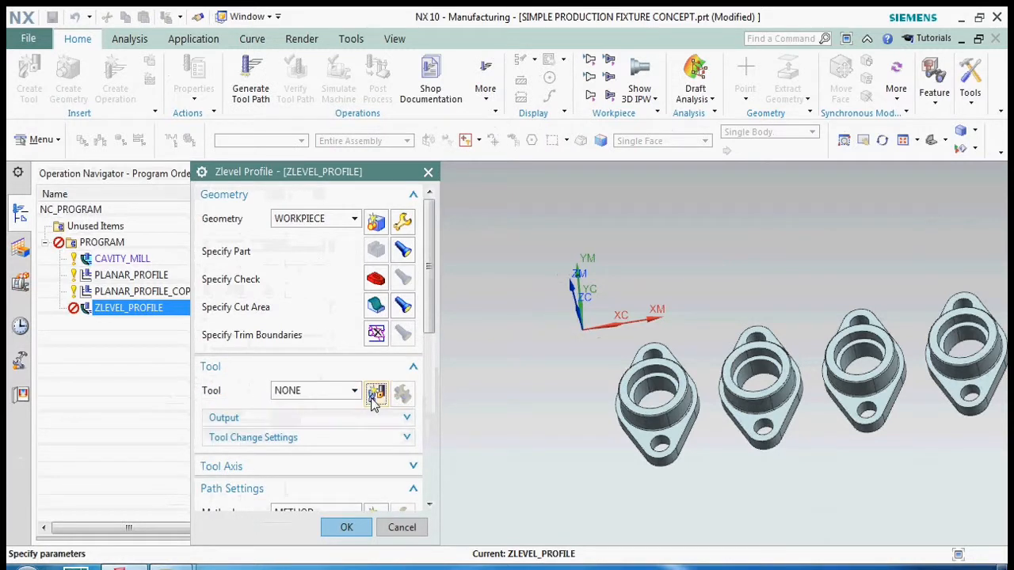
type("10FEM")
key("Return")
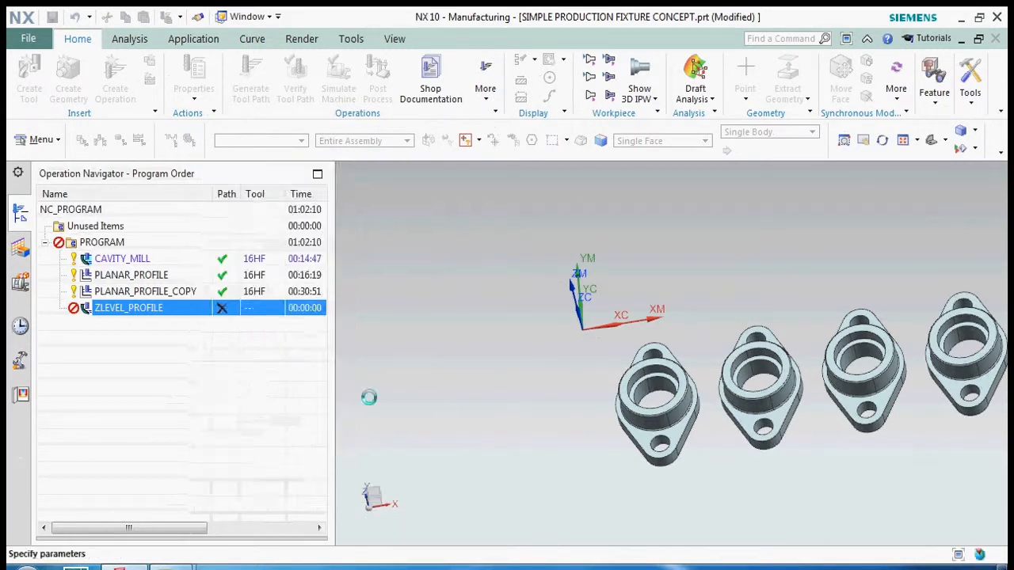
type("10.")
left_click(347, 525)
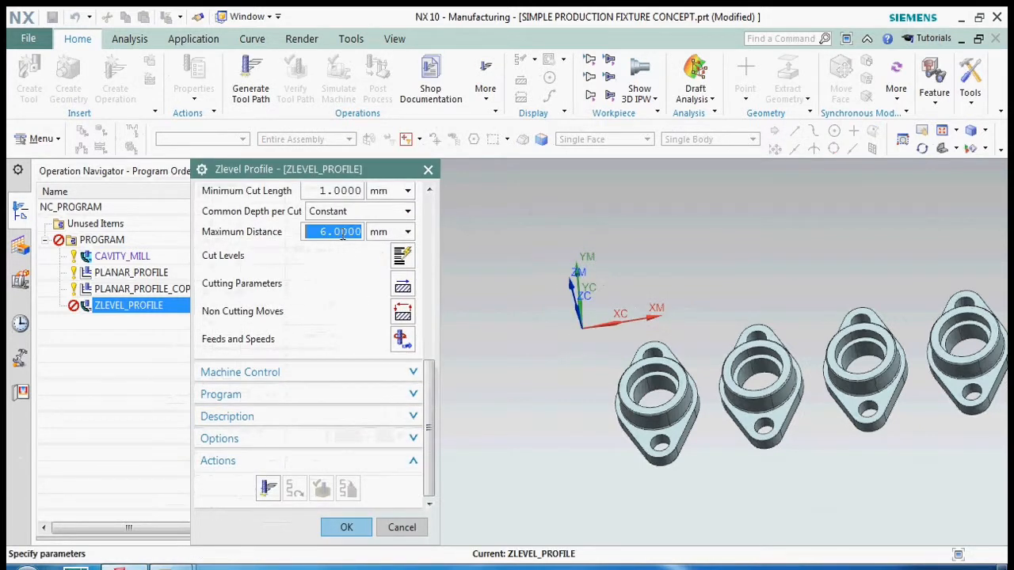
- Set the maximum distance per cut to 2 mm and generate the Z-level profile tool path
left_click(401, 339)
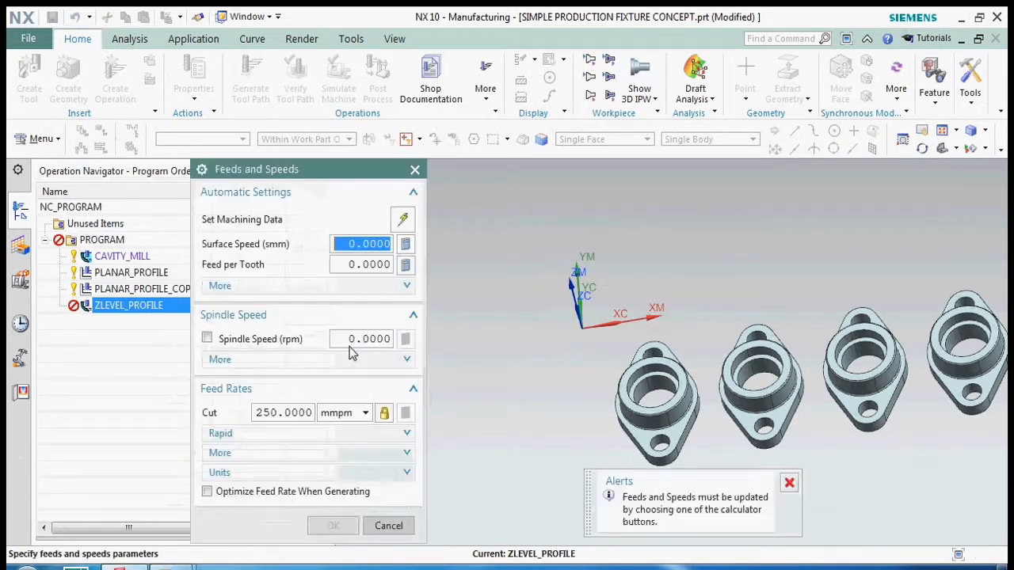
left_click(388, 528)
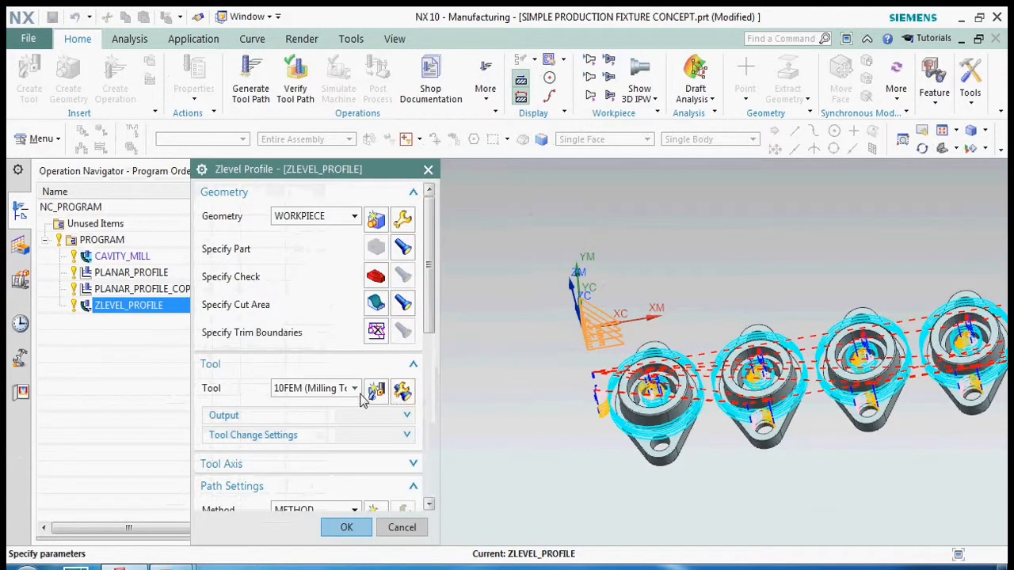
- Enable cutting between levels in the Z-level profile operation's cutting parameters
scroll(360, 399, "down", 5)
left_click(396, 375)
left_click(242, 200)
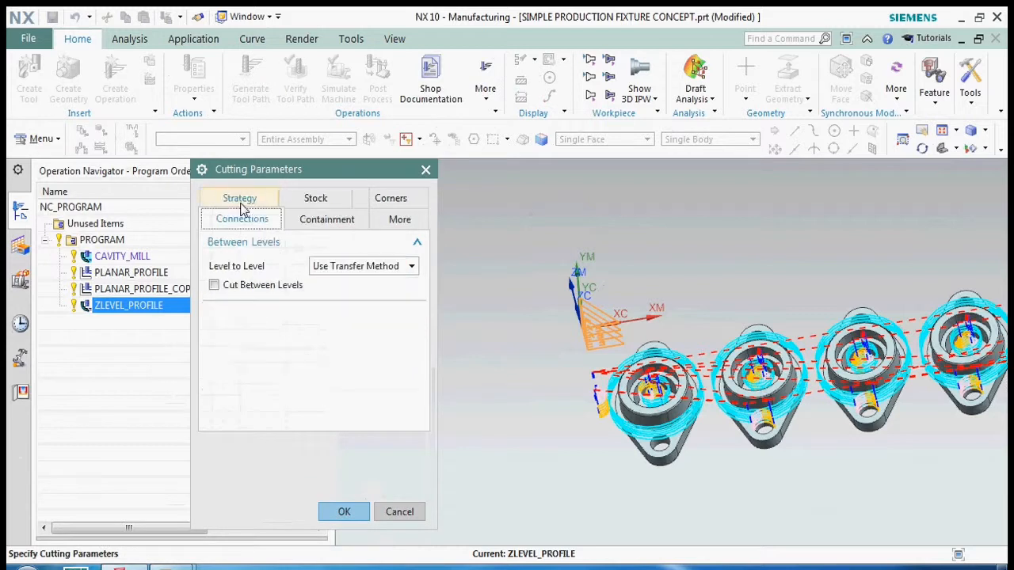
left_click(267, 284)
left_click(343, 306)
left_click(347, 333)
left_click(343, 306)
left_click(348, 346)
left_click(344, 450)
- Regenerate the Z-level profile tool path, inspect it across all six flanges and accept the operation
scroll(273, 495, "down", 5)
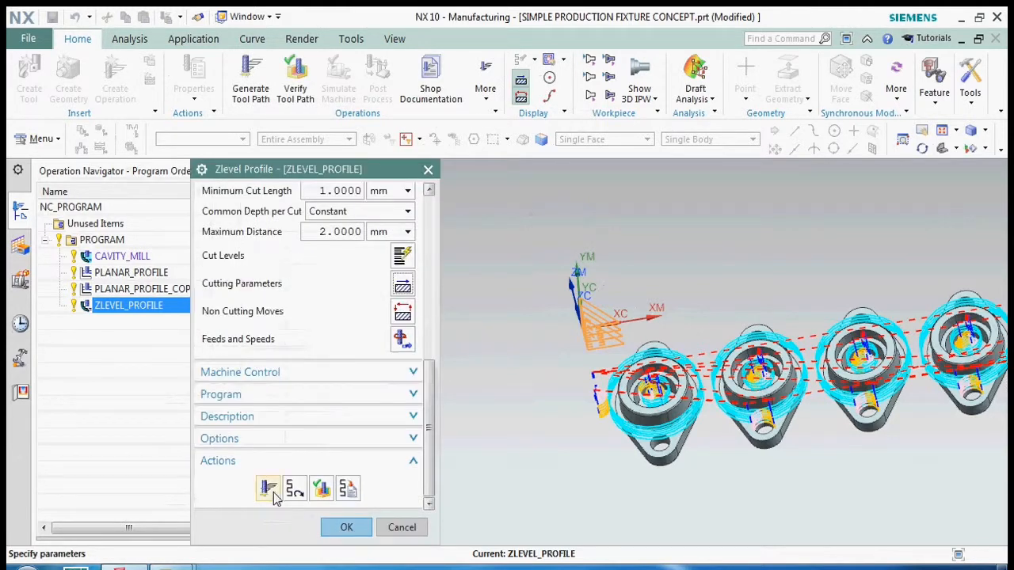
left_click(270, 489)
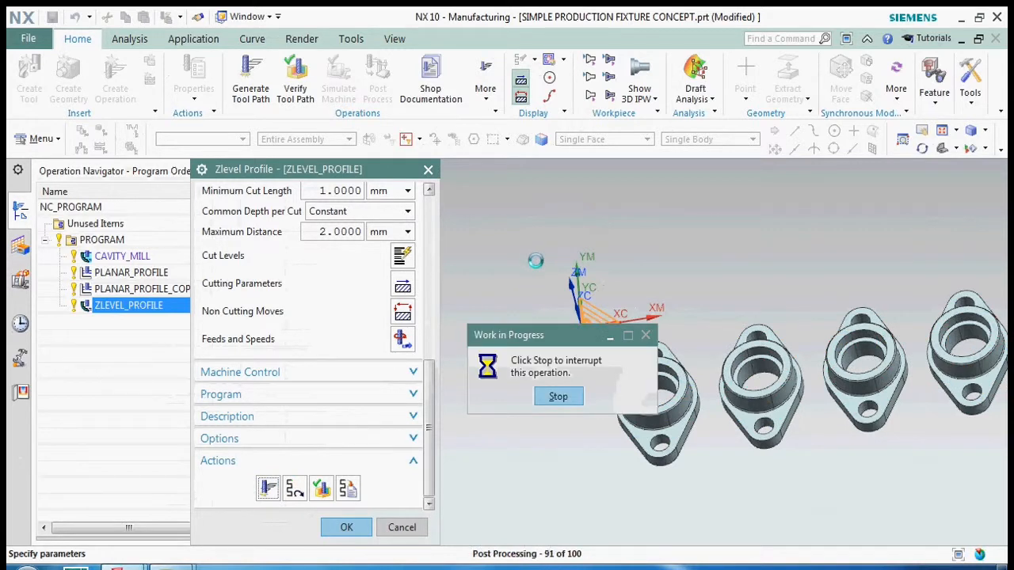
scroll(520, 268, "down", 3)
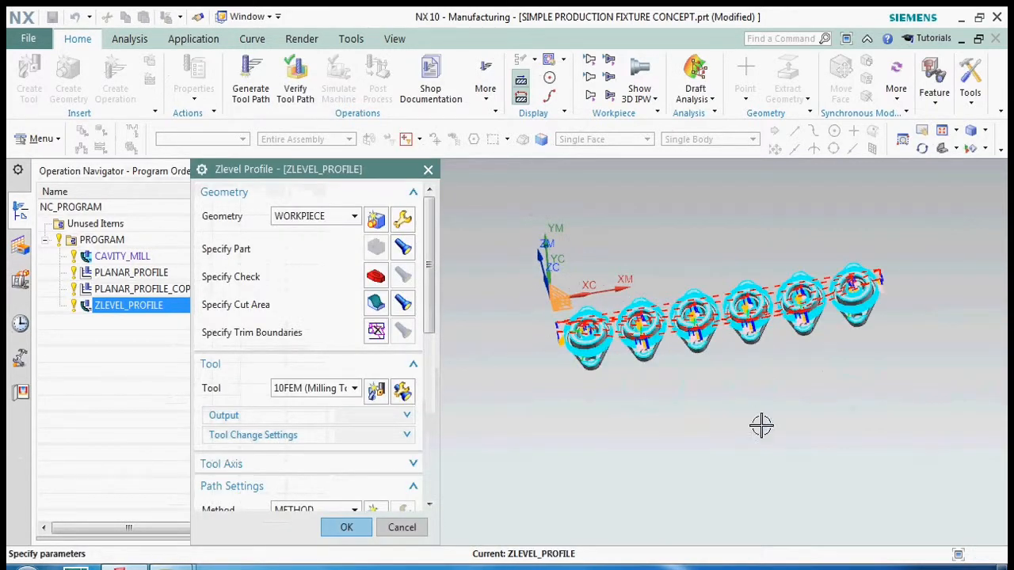
middle_click_drag(760, 425, 921, 321)
scroll(921, 321, "up", 3)
middle_click_drag(800, 345, 823, 313)
left_click(346, 528)
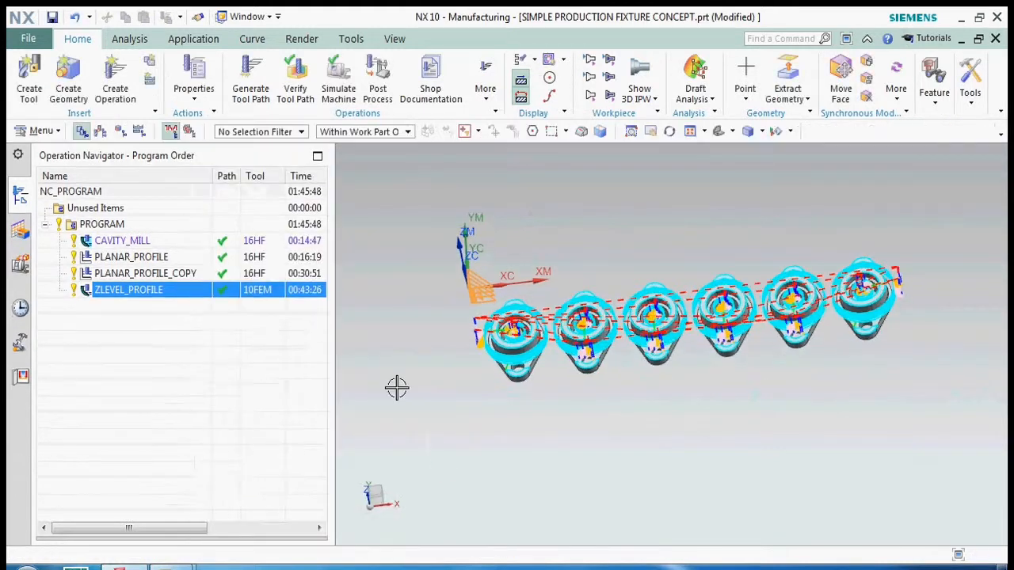
- Set ZLEVEL_PROFILE to a 1500 mmpm cut feed and 4500 rpm spindle speed, and regenerate its tool path
double_click(269, 289)
scroll(400, 381, "down", 5)
left_click(403, 410)
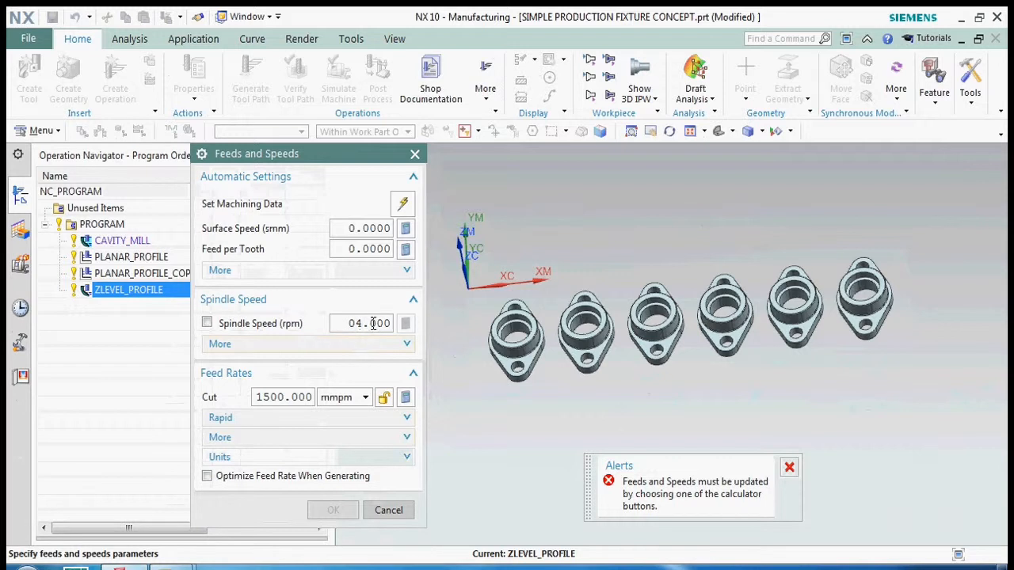
left_click(403, 323)
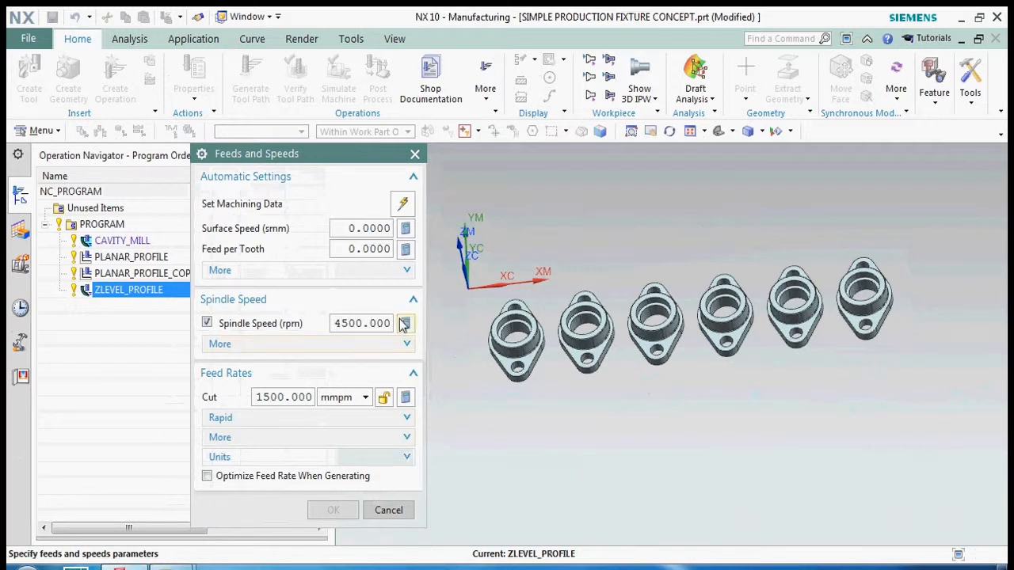
left_click(333, 511)
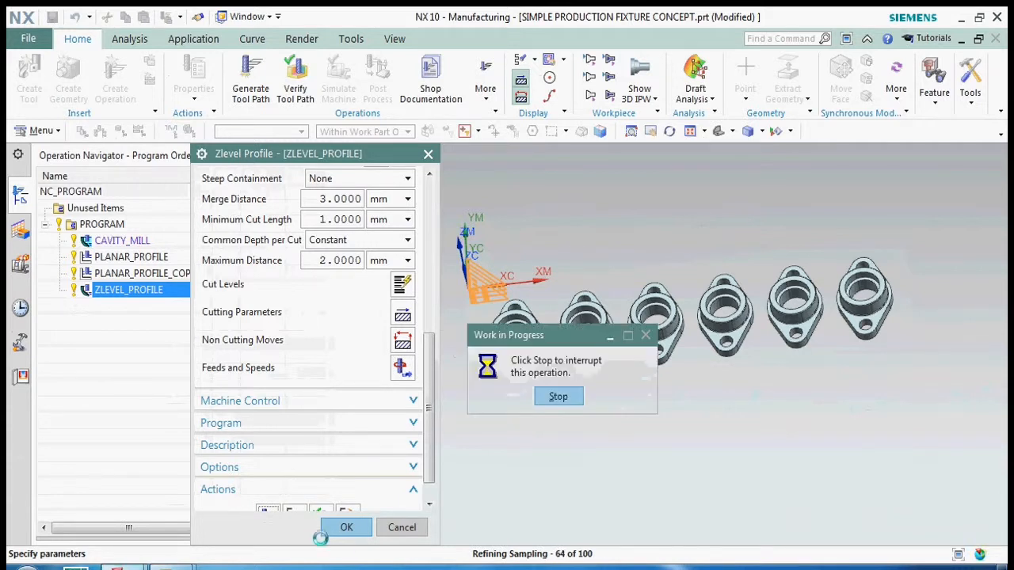
left_click(346, 527)
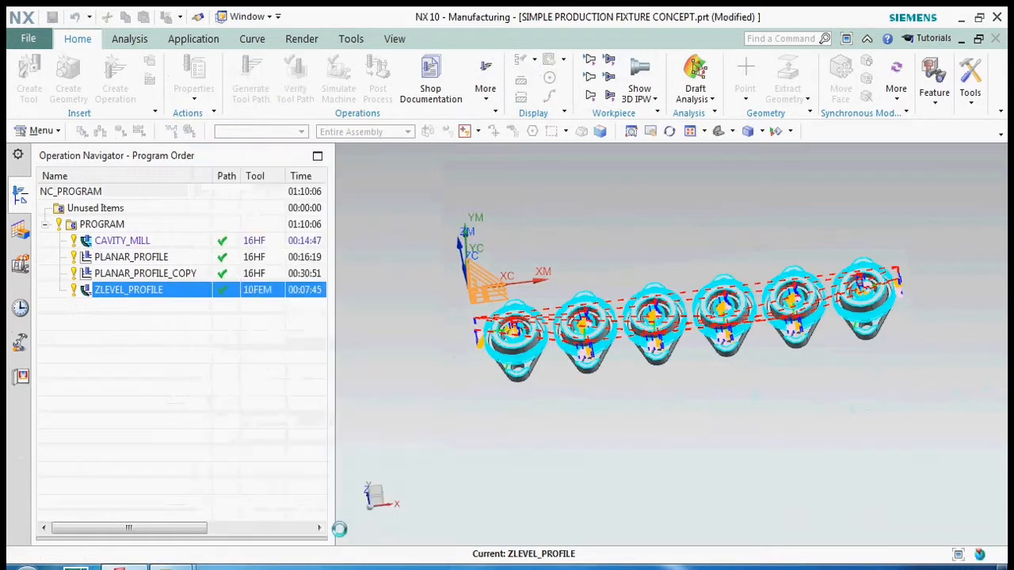
- Set PLANAR_PROFILE_COPY to a 1500 mmpm cut feed and 4500 rpm spindle speed, and regenerate its tool path
left_click(150, 257)
double_click(269, 279)
scroll(399, 388, "down", 5)
left_click(400, 395)
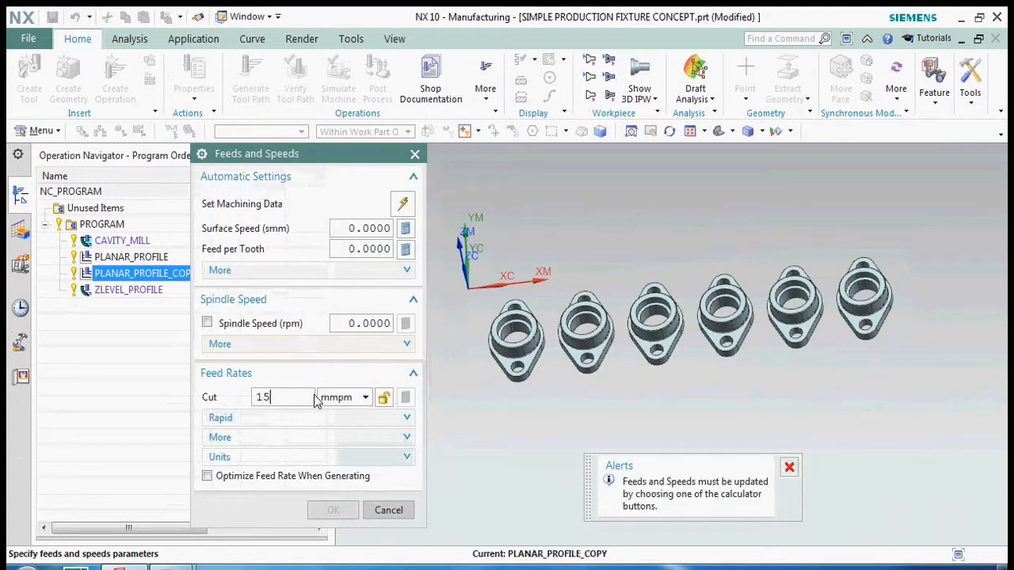
type("4500")
left_click(207, 324)
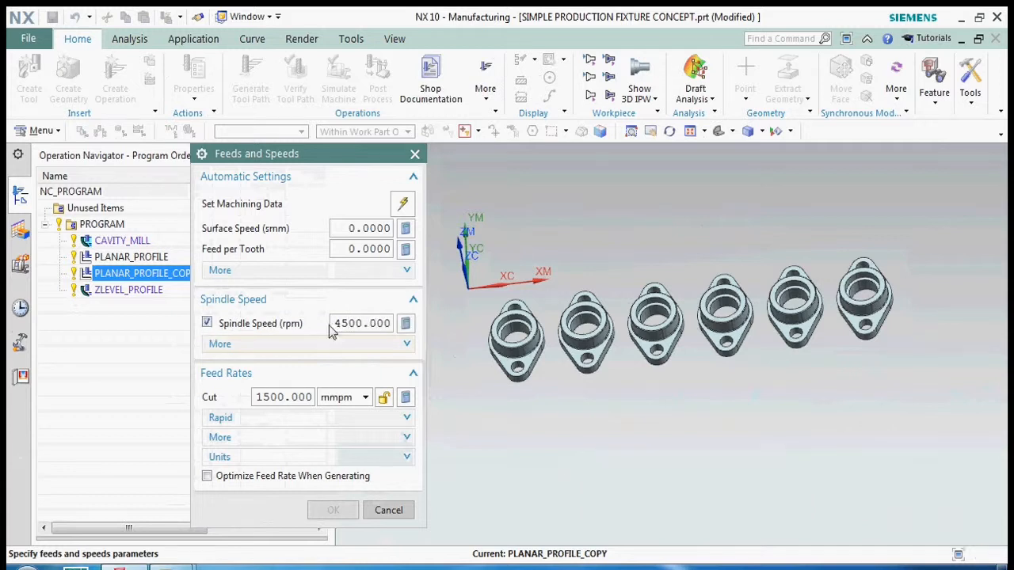
left_click(406, 323)
left_click(333, 509)
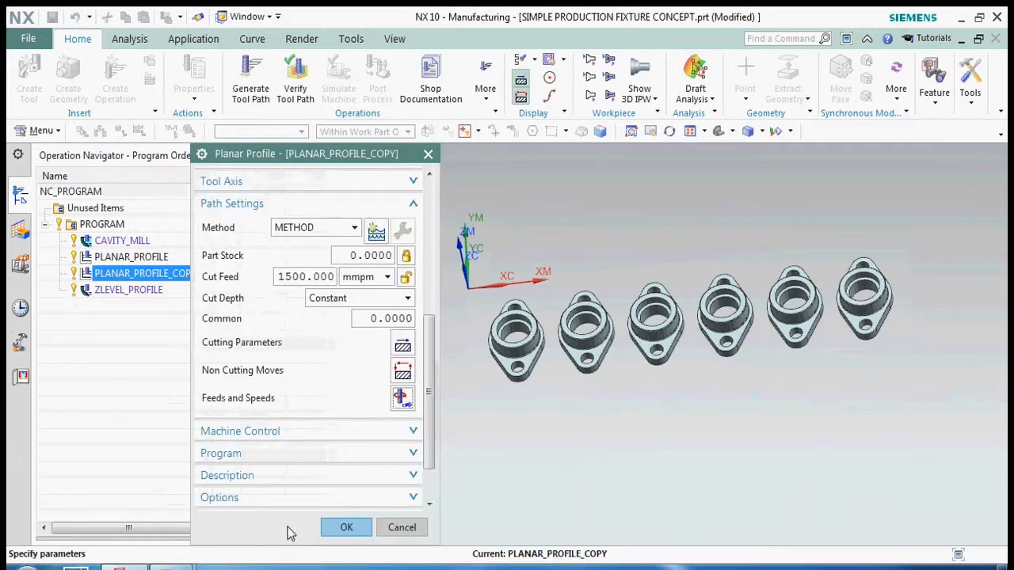
scroll(287, 514, "down", 3)
left_click(271, 489)
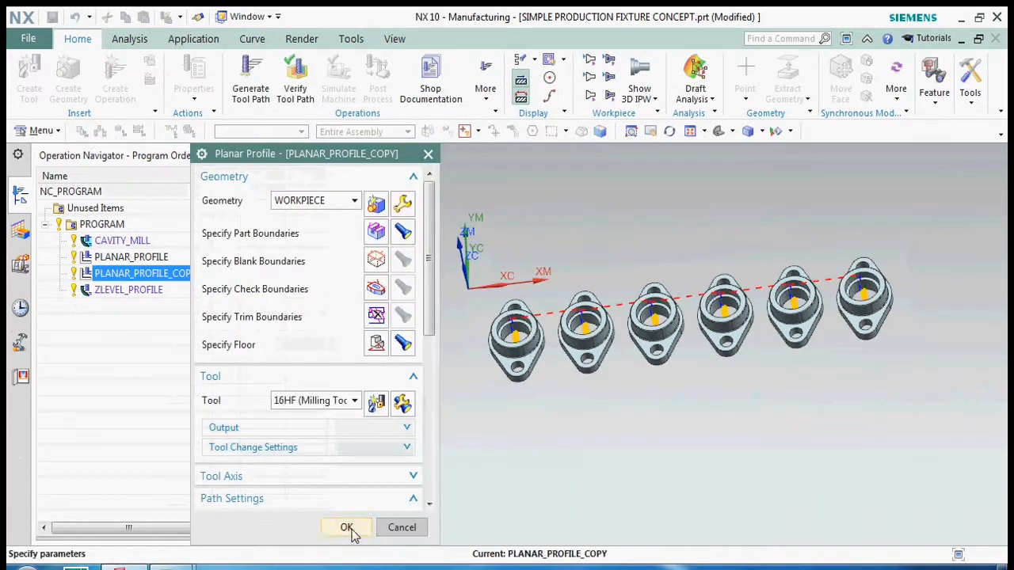
left_click(332, 527)
- Open tool path verification for CAVITY_MILL, PLANAR_PROFILE, PLANAR_PROFILE_COPY and ZLEVEL_PROFILE together
left_click(239, 289, "ctrl")
left_click(235, 256, "ctrl")
left_click(234, 240, "ctrl")
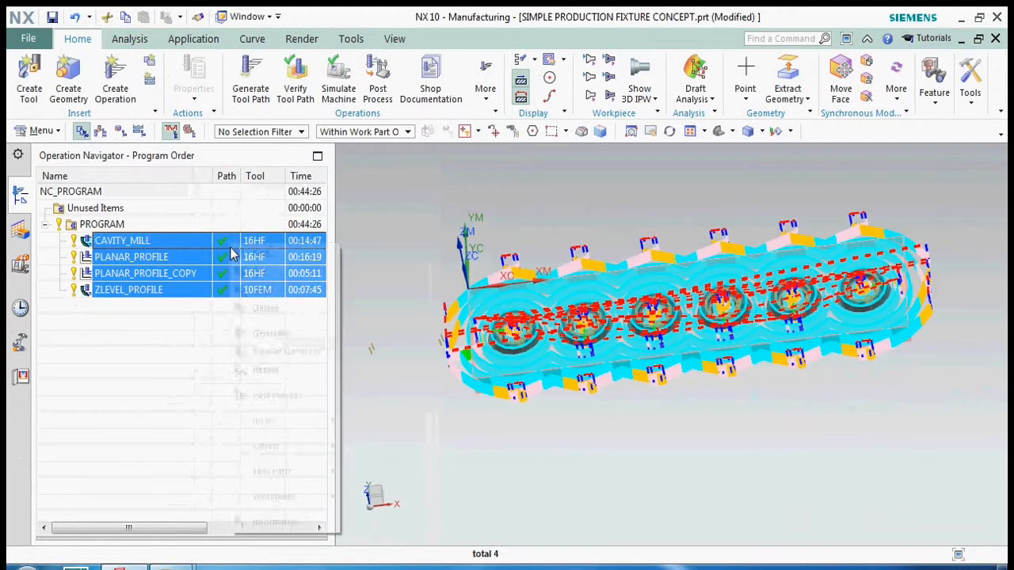
right_click(230, 242)
mouse_move(267, 470)
left_click(362, 452)
- Play the 3D Dynamic material removal simulation of the four operations at animation speed 4
scroll(325, 458, "down", 5)
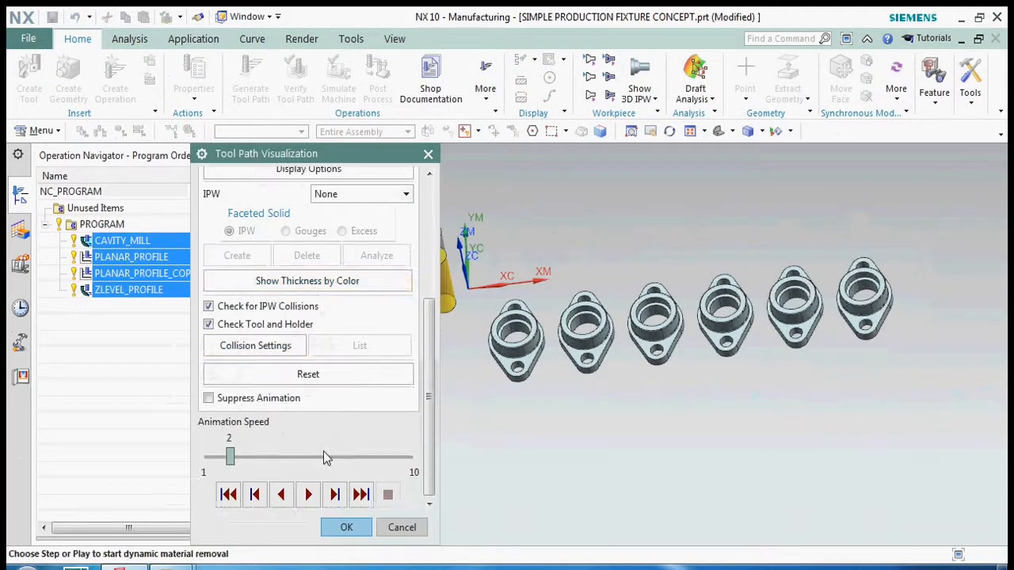
scroll(295, 384, "up", 5)
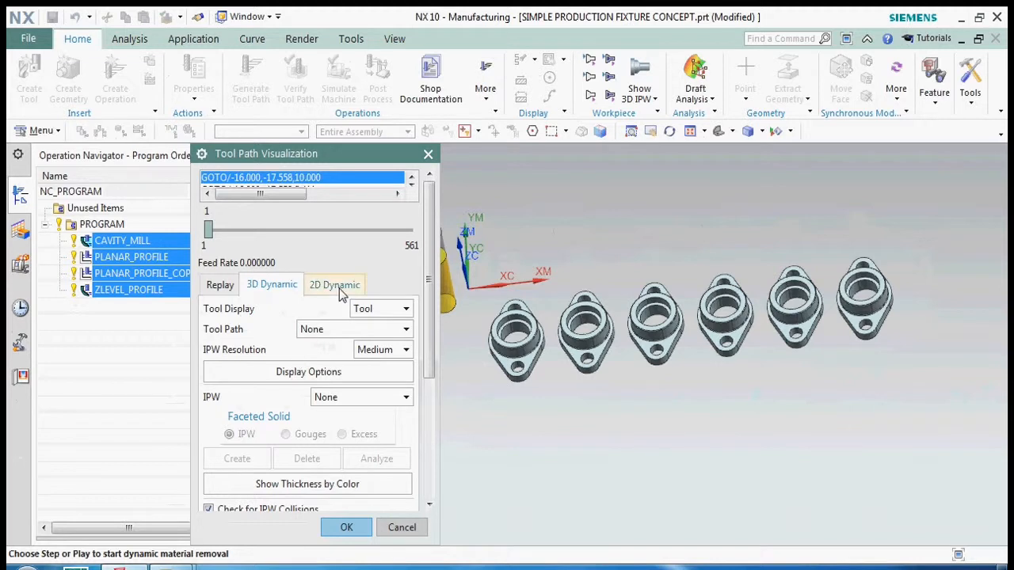
scroll(317, 297, "down", 5)
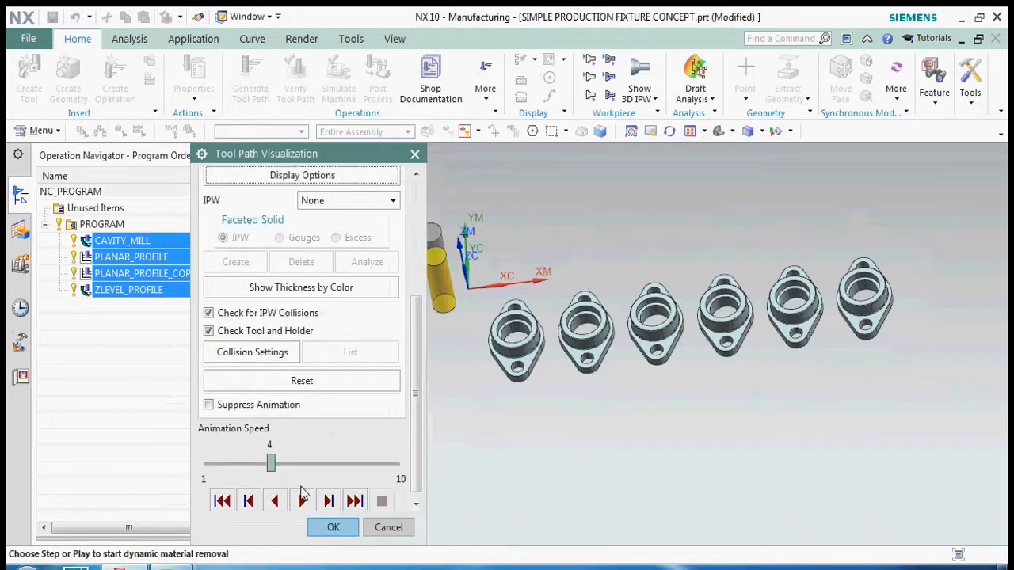
left_click(303, 502)
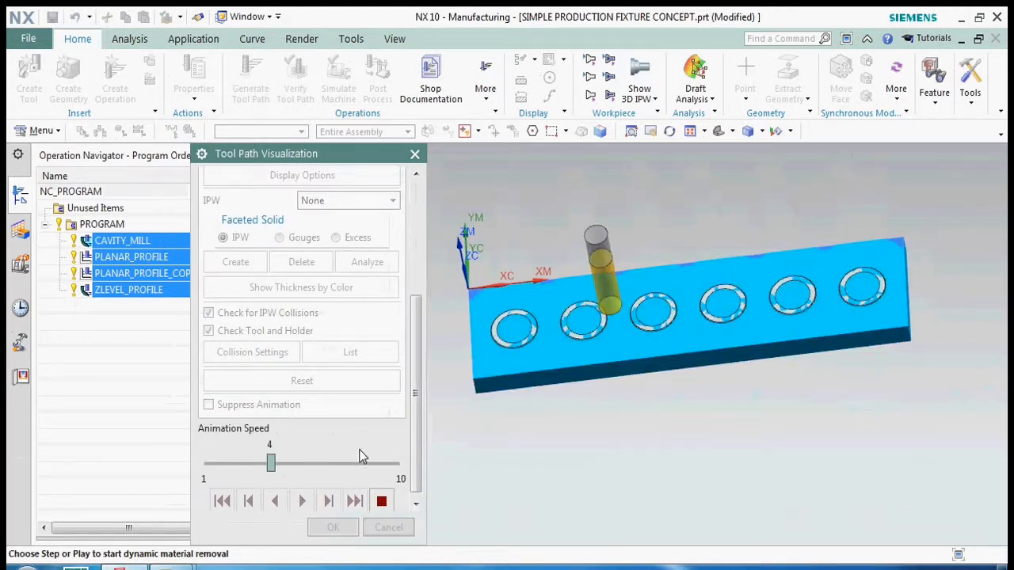
- Vary the animation speed while the simulation cuts the stock, trying 7 and settling on 5
left_click(390, 464)
left_click(390, 464)
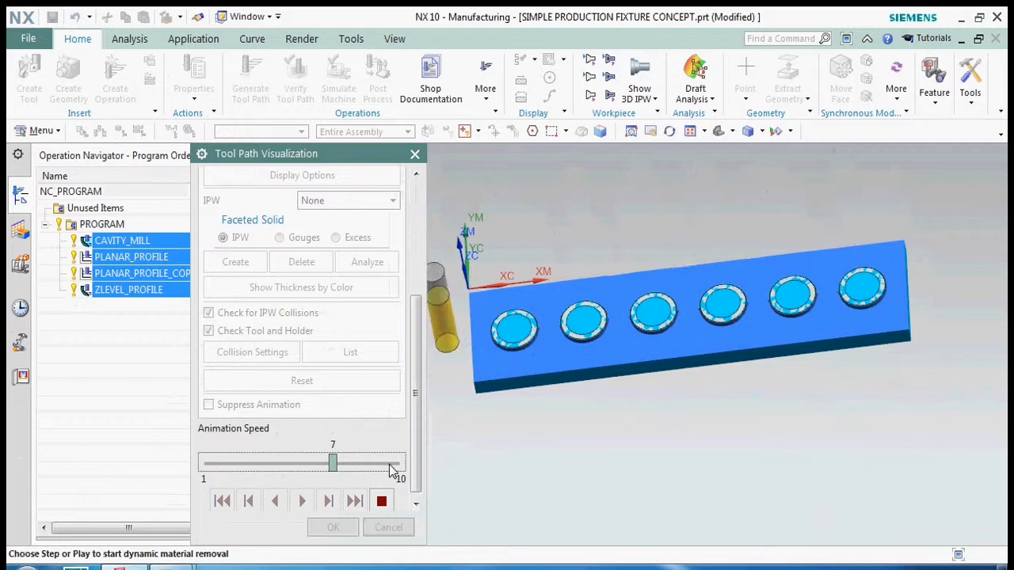
key("Left")
key("Left")
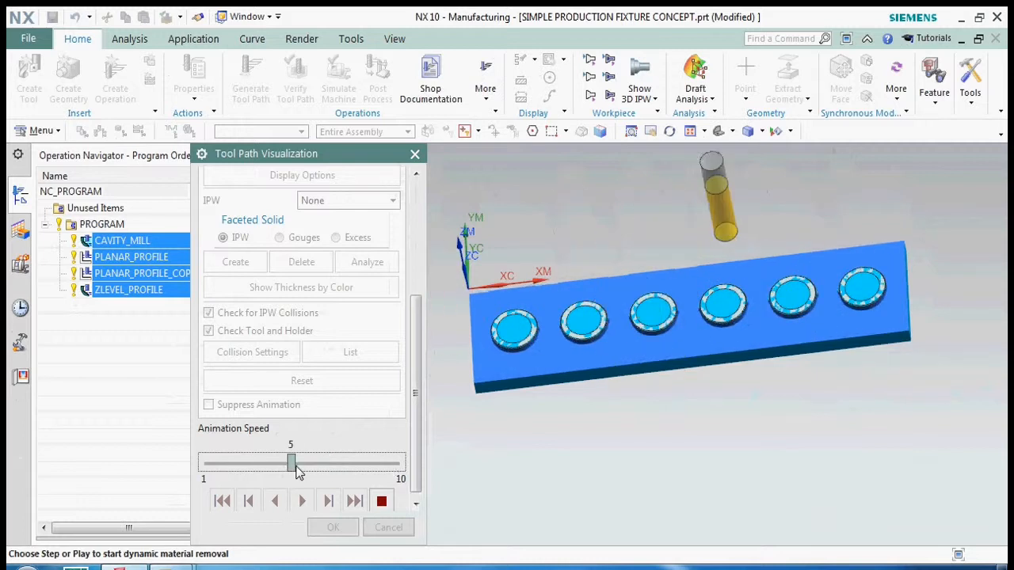
double_click(371, 465)
left_click(295, 458)
left_click(273, 465)
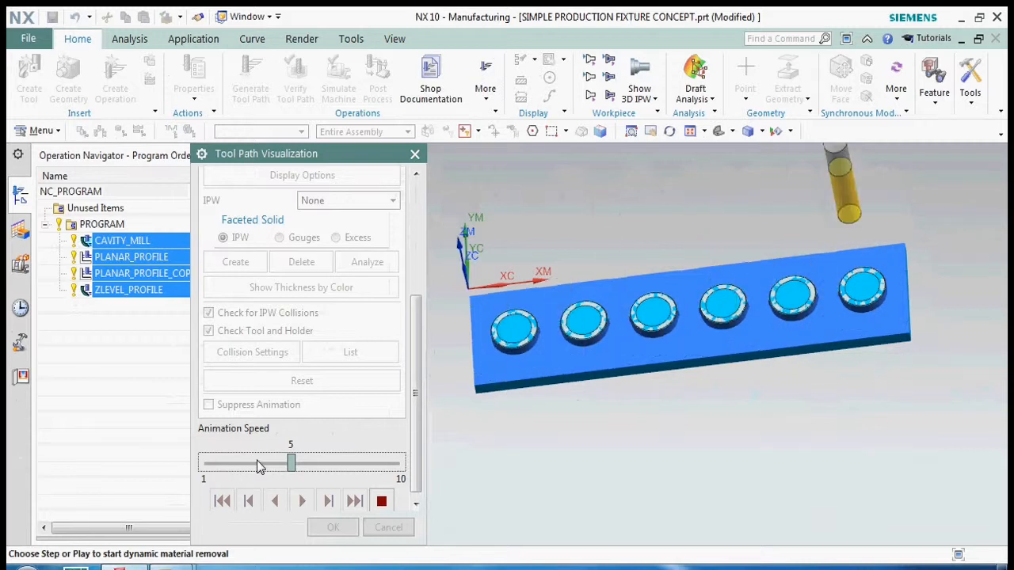
- Examine the bosses up close as they are machined, slowing the simulation to speed 2 and finishing it at speed 8
scroll(593, 298, "up", 3)
scroll(592, 299, "down", 1)
middle_click_drag(570, 376, 608, 374)
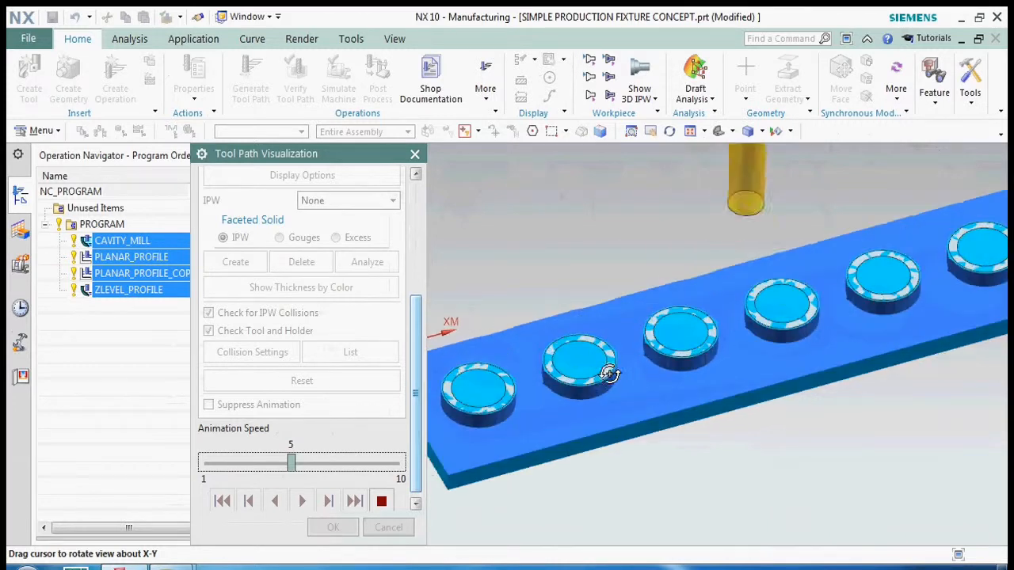
left_click_drag(291, 462, 237, 463)
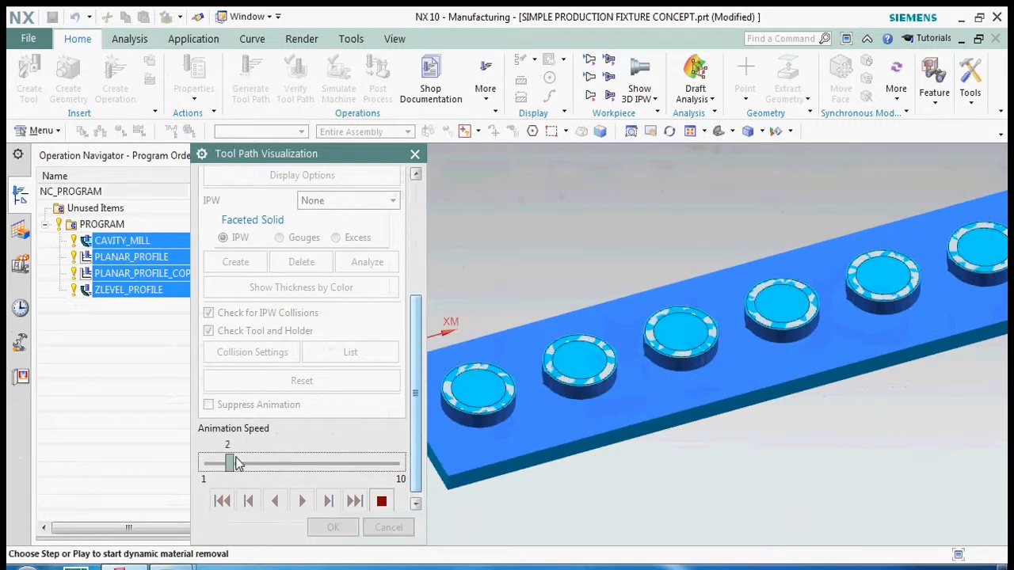
left_click(324, 466)
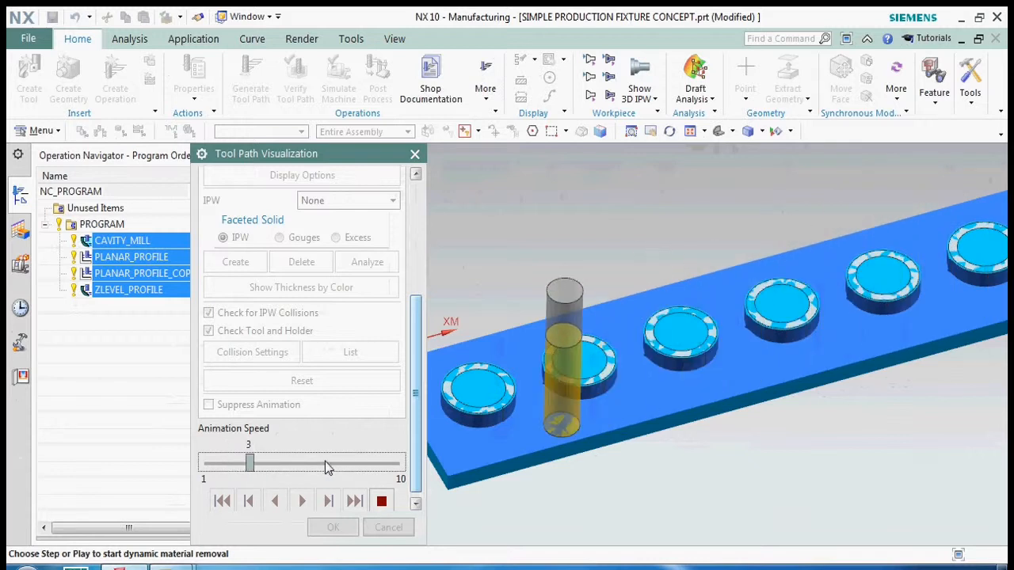
left_click(372, 467)
left_click(372, 468)
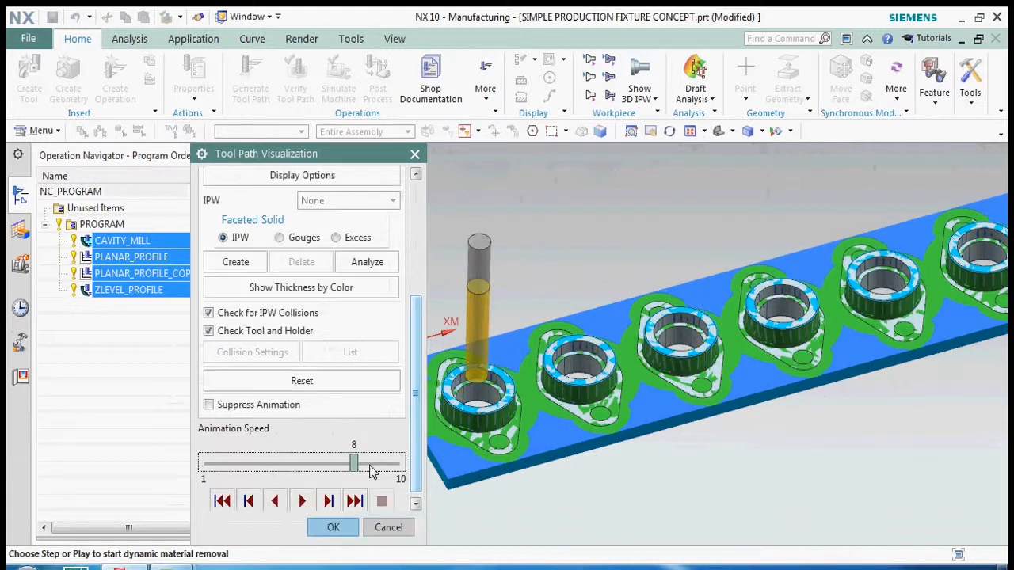
- Cancel the tool path visualization, reorient the view of the six flanges and clear the operation selection
left_click(392, 524)
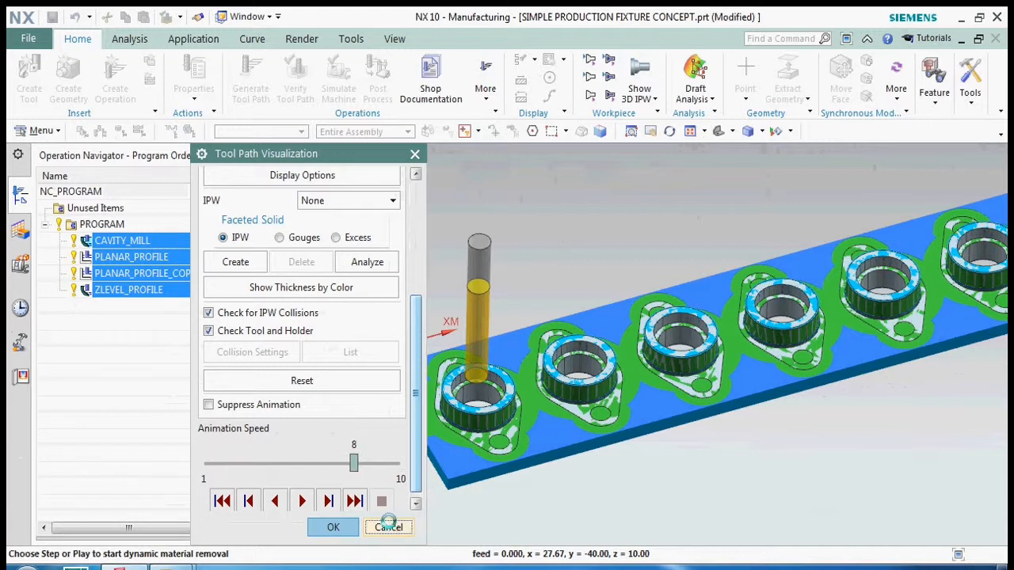
middle_click_drag(588, 272, 277, 357)
left_click(299, 387)
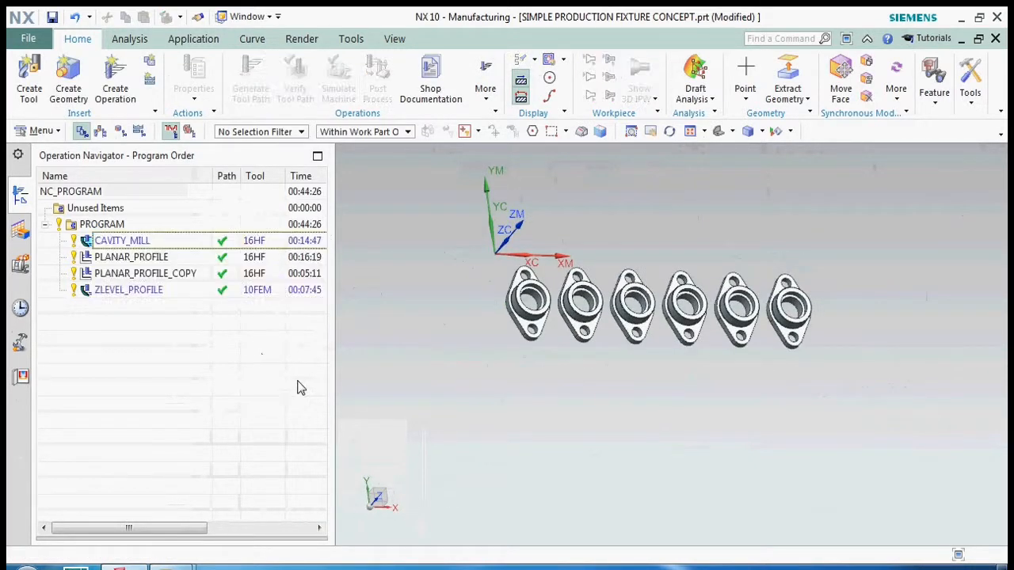